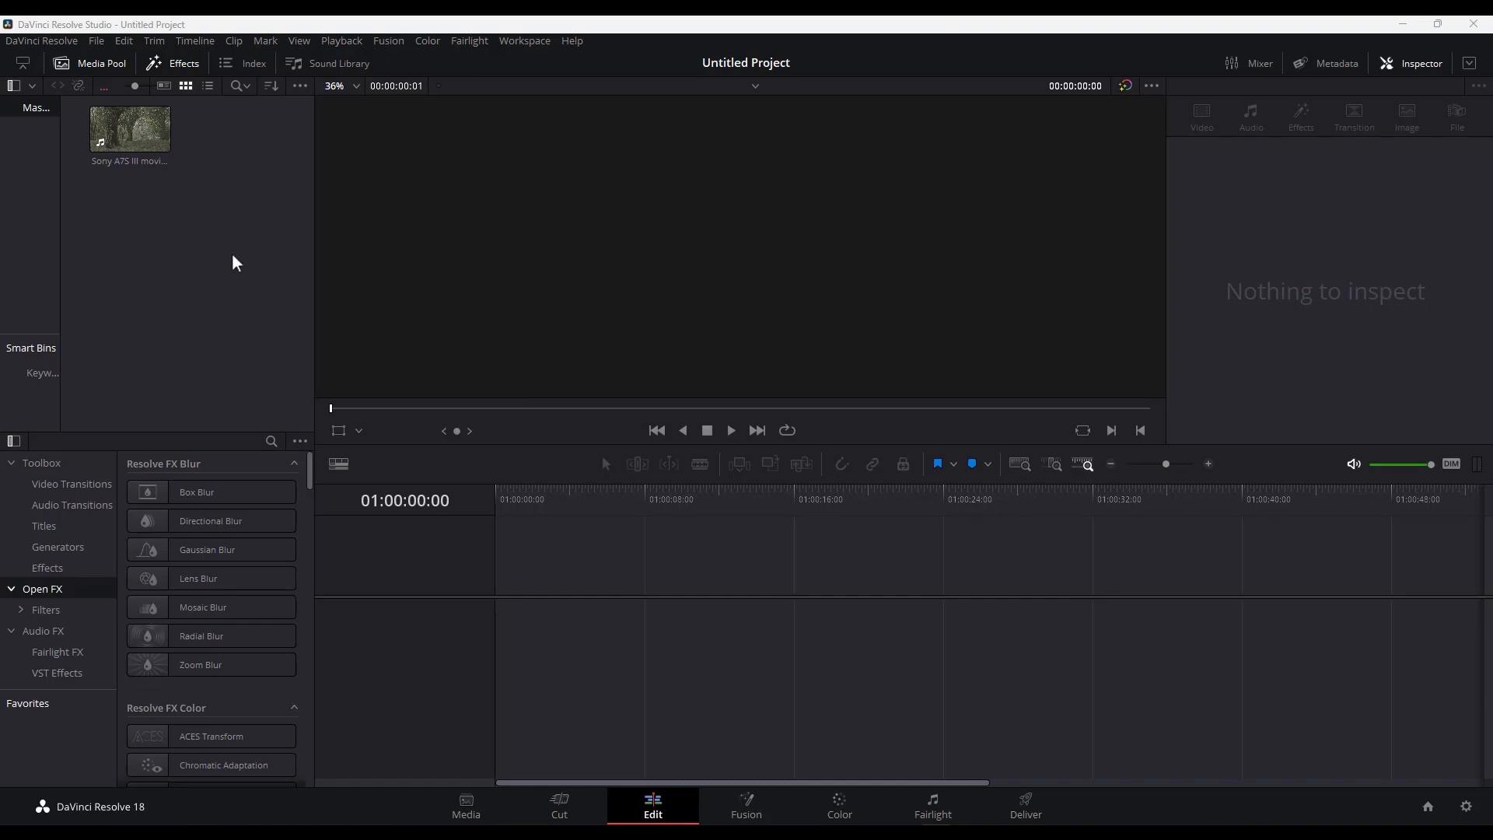
Widen the bin list and import the Sony A7S III movie XAVC HS PP 8 0EV video from the Desktop.
left_click(60, 177)
left_click_drag(61, 177, 134, 179)
right_click(241, 266)
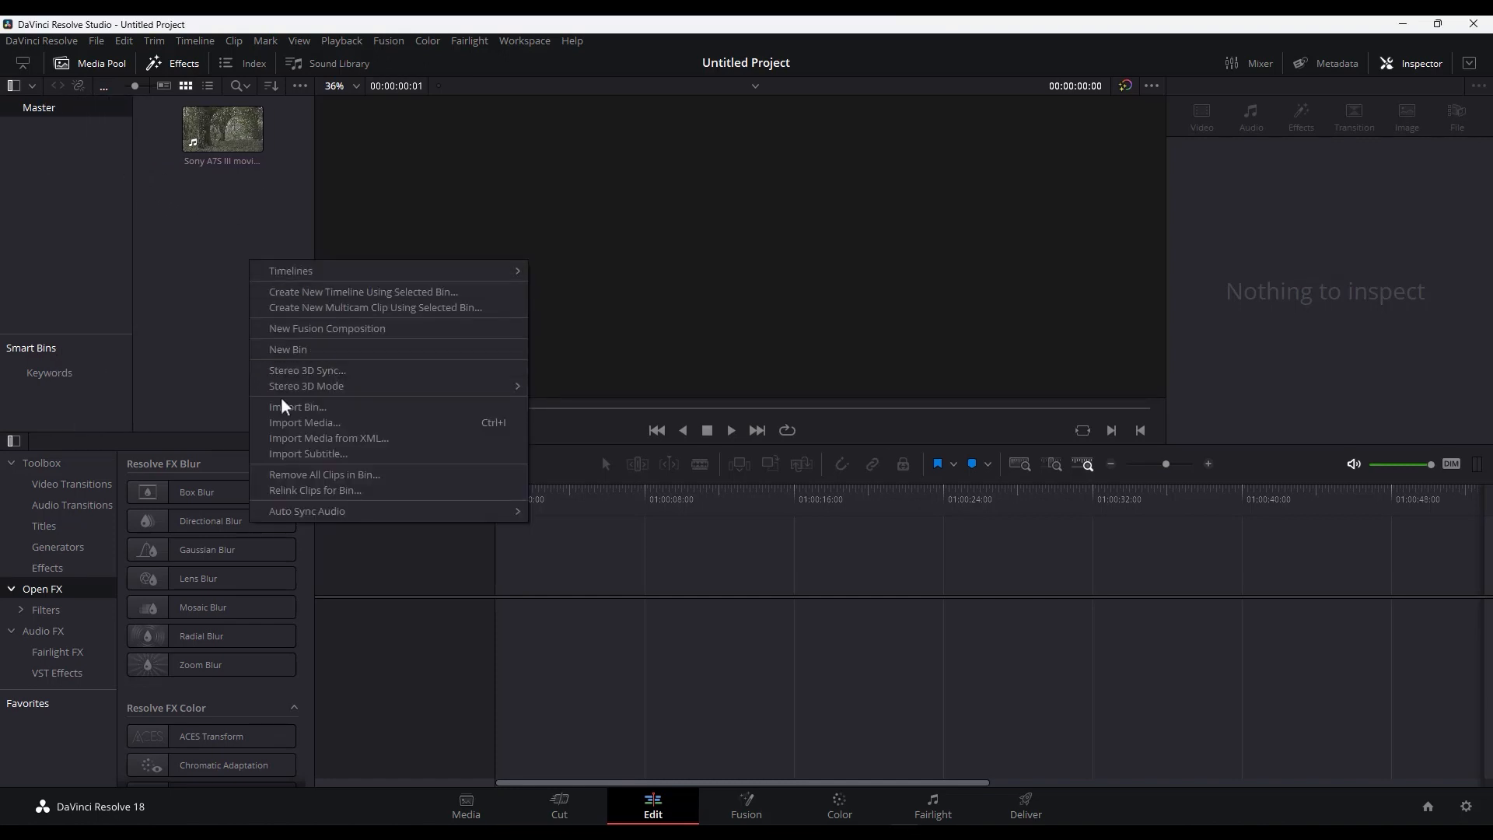
left_click(294, 424)
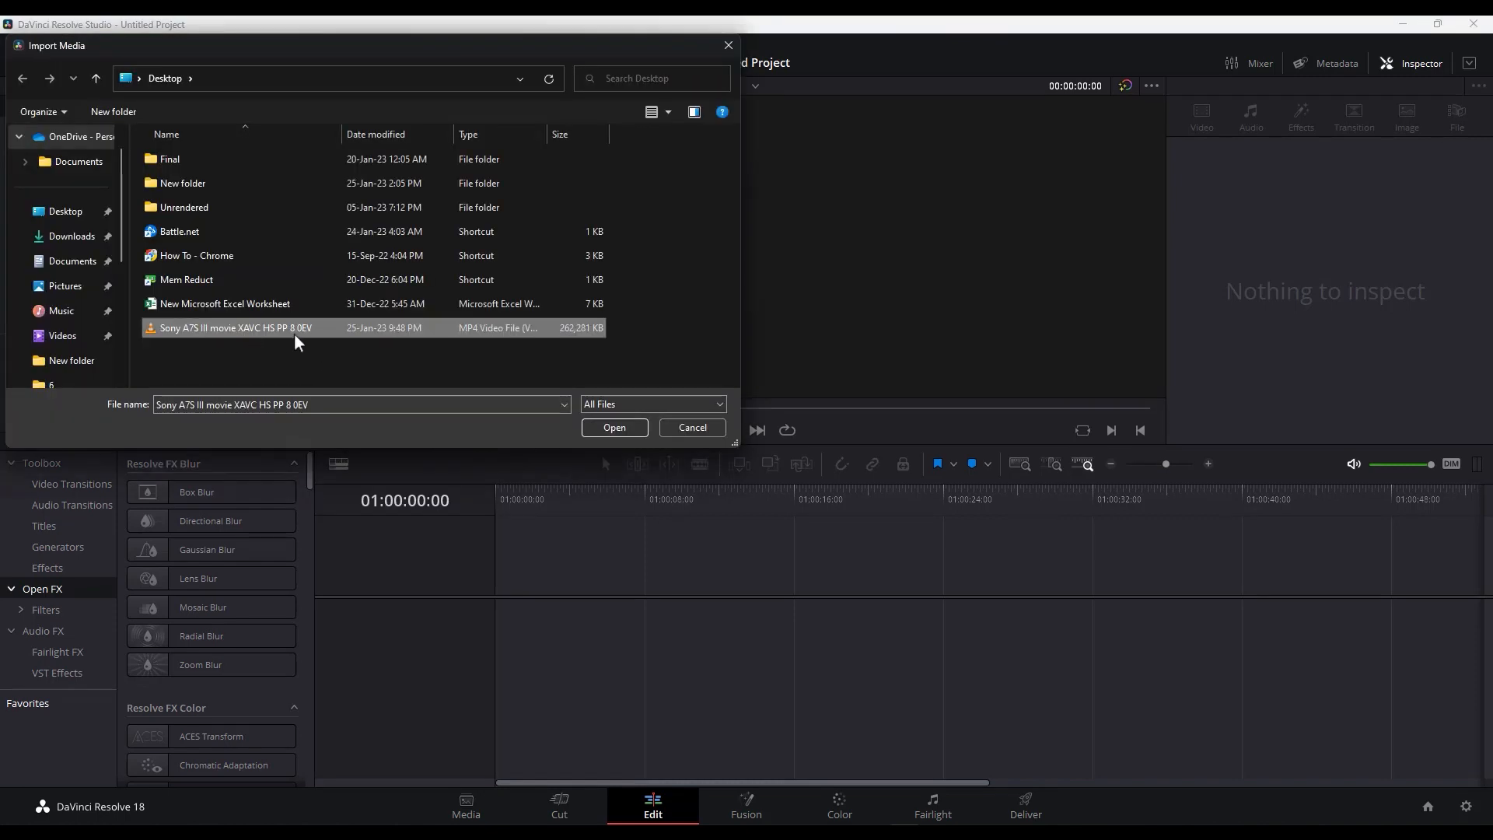
left_click(612, 428)
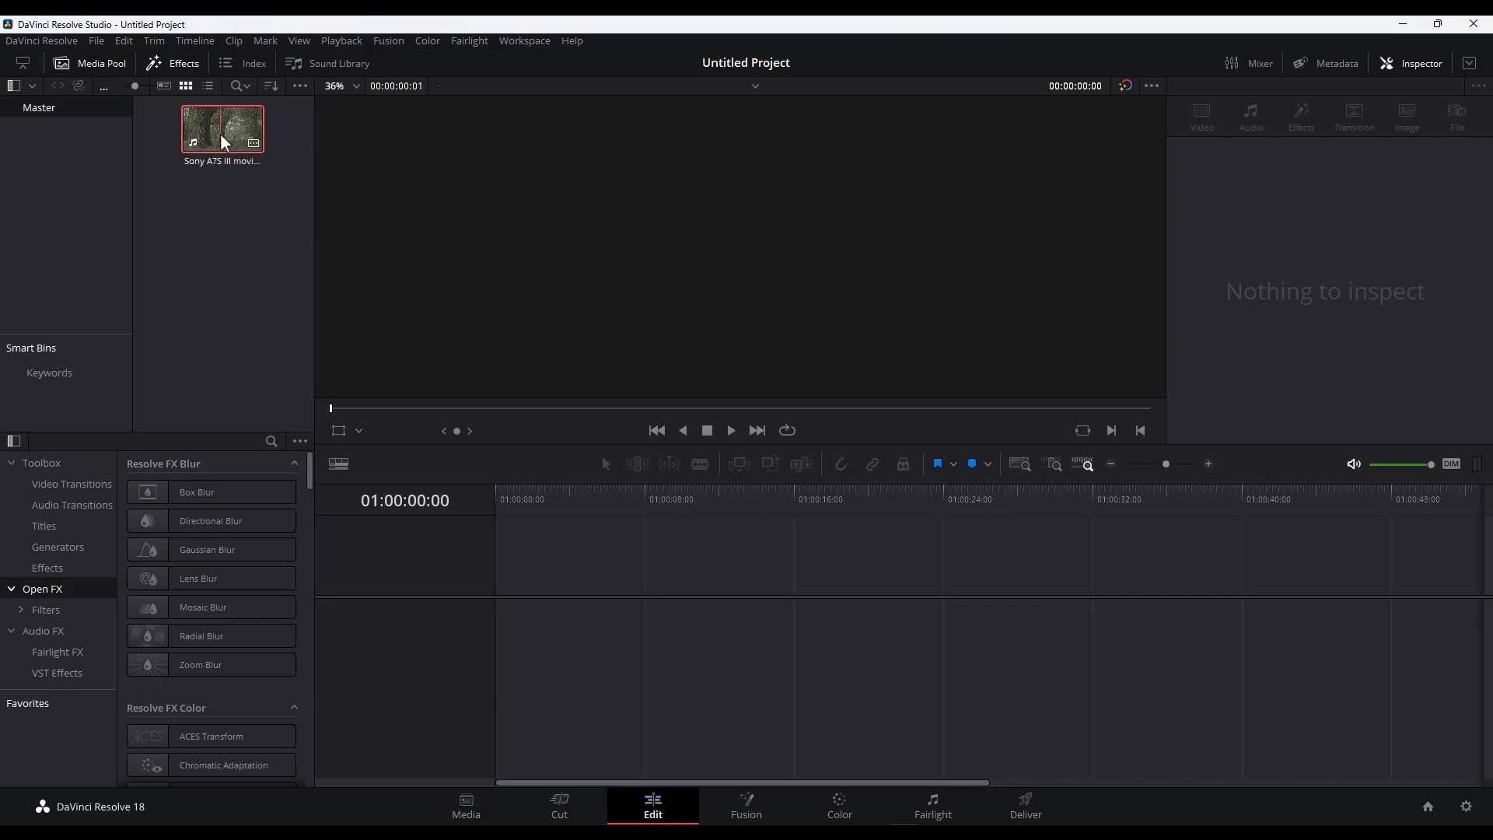
Place the imported Sony A7S III clip at the start of a new timeline and mute track Audio 1.
left_click_drag(221, 133, 495, 638)
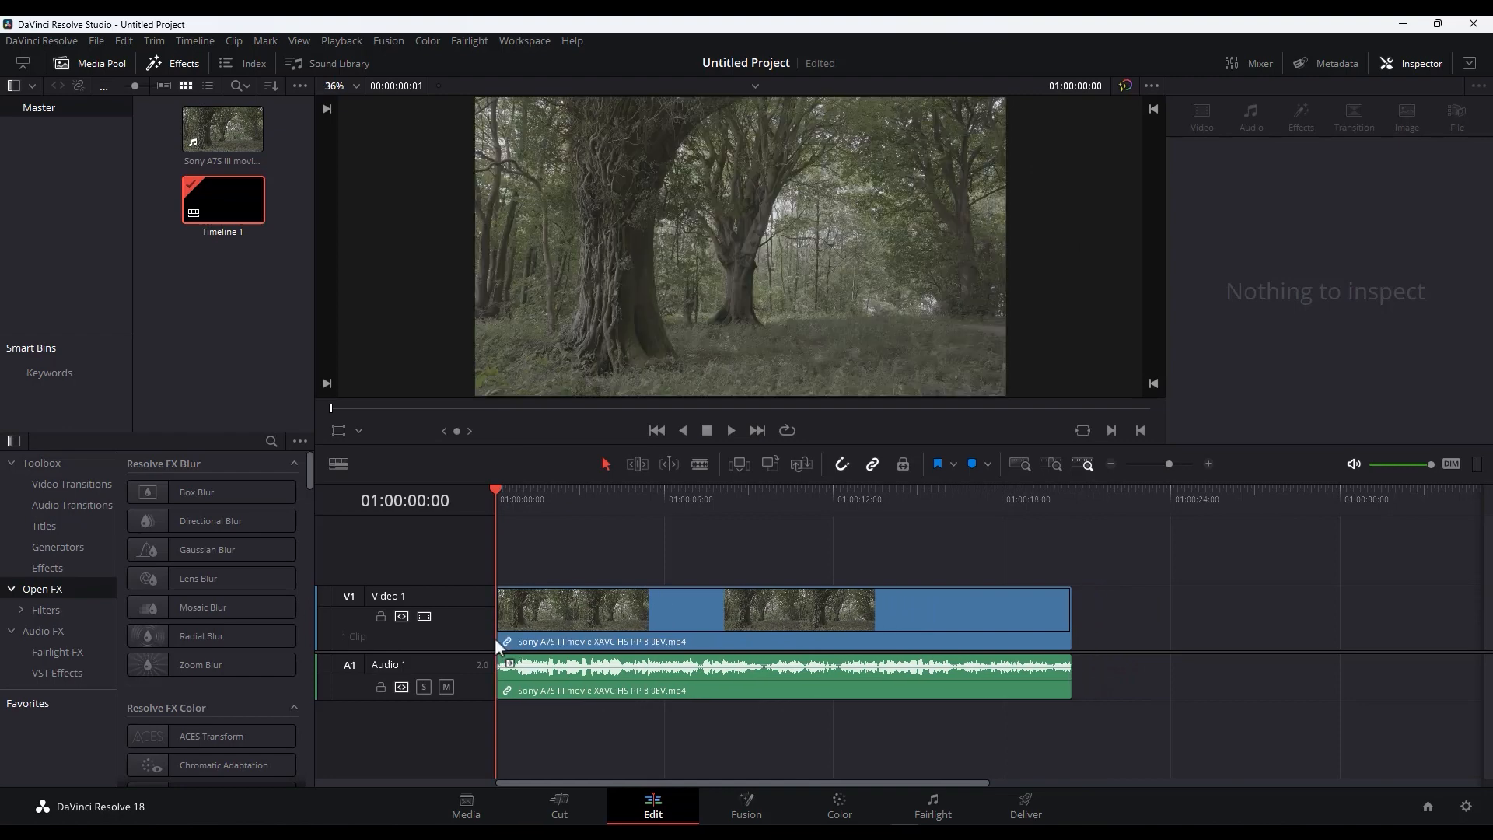
left_click(446, 687)
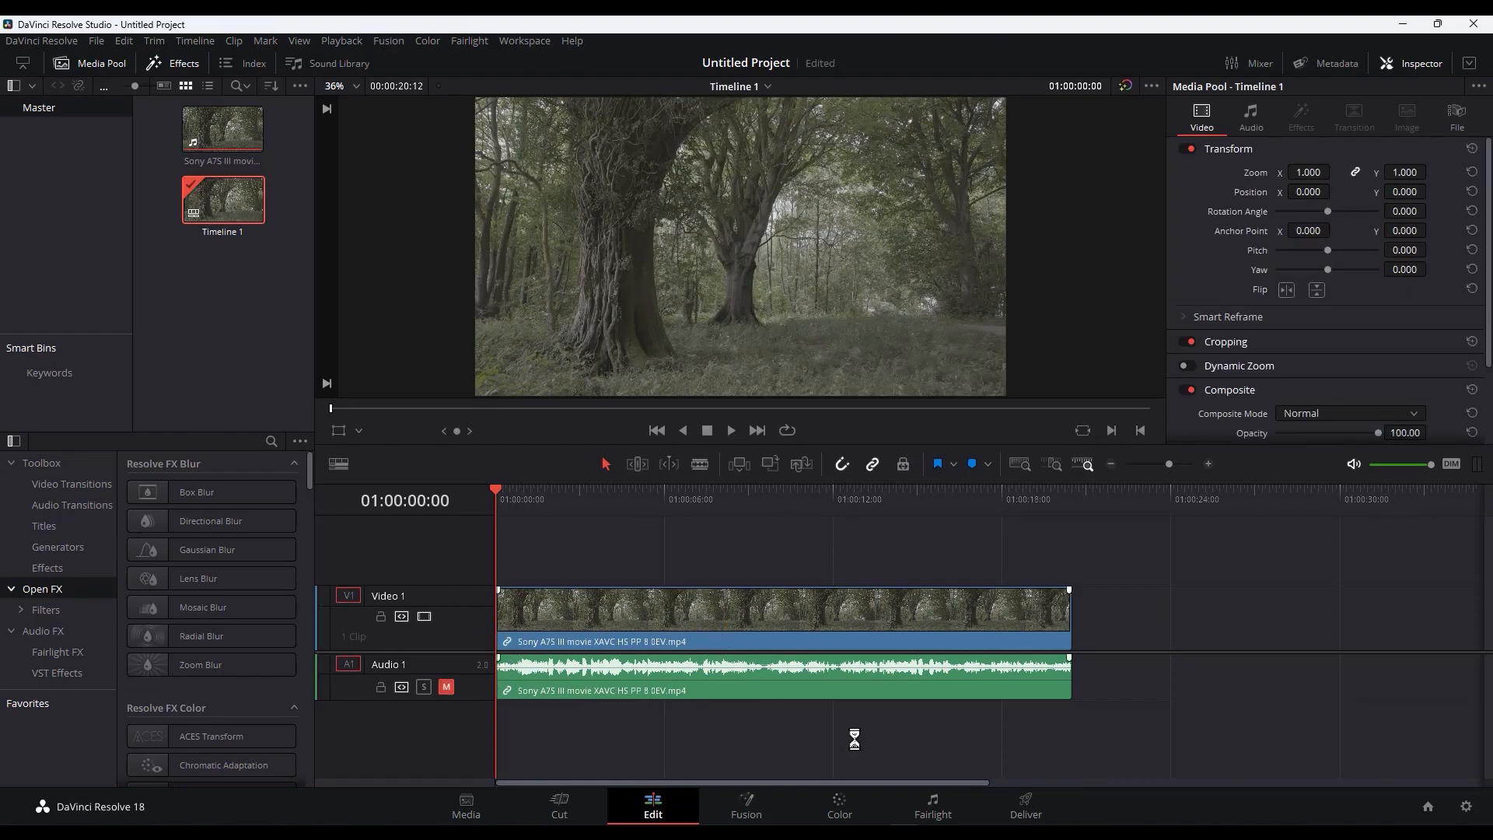
Switch to colour grading and apply the Color Space Transform effect to the clip's node 01.
left_click(840, 807)
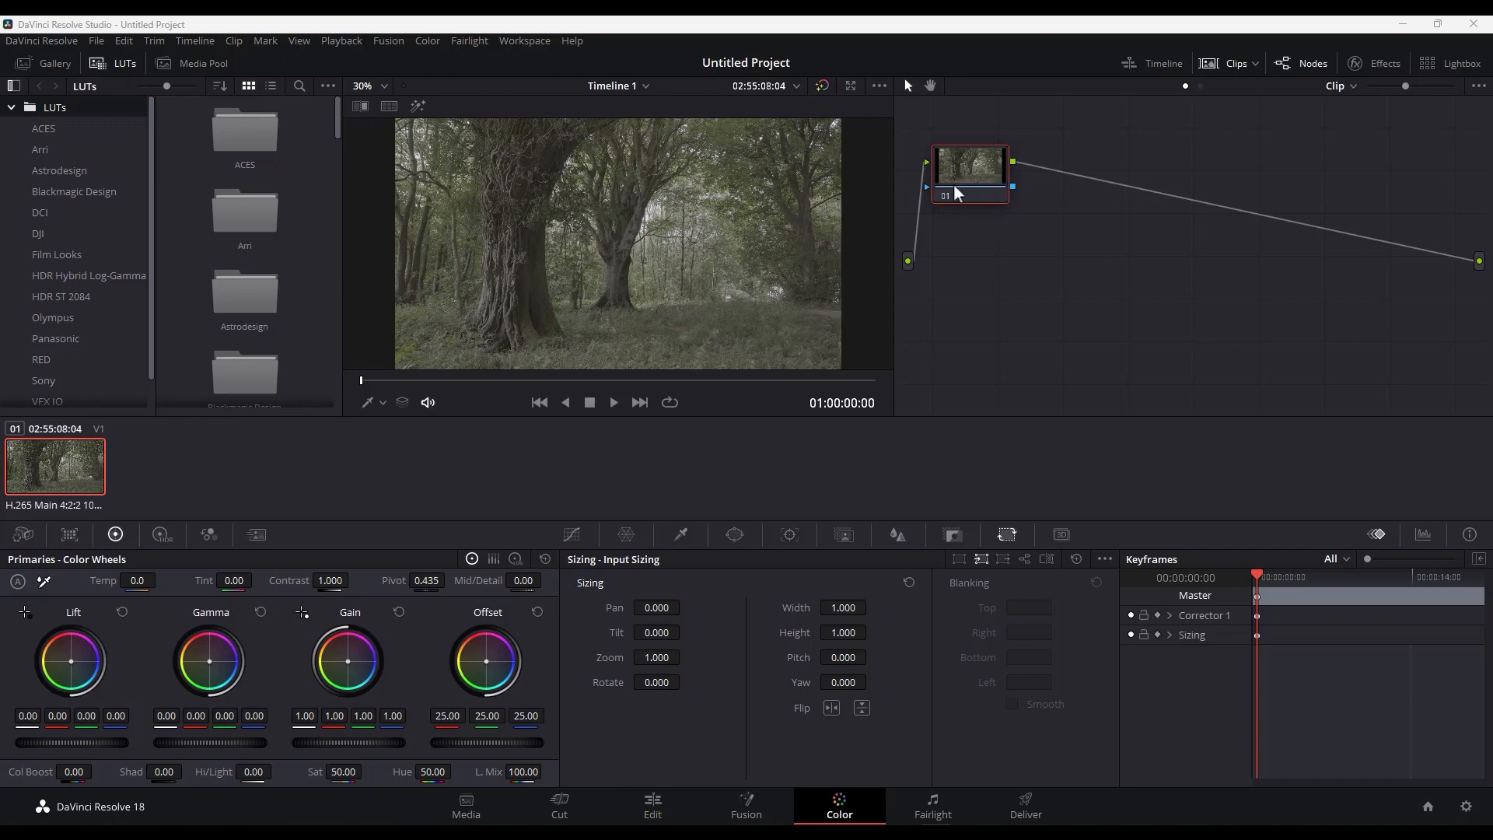
left_click_drag(980, 196, 1033, 200)
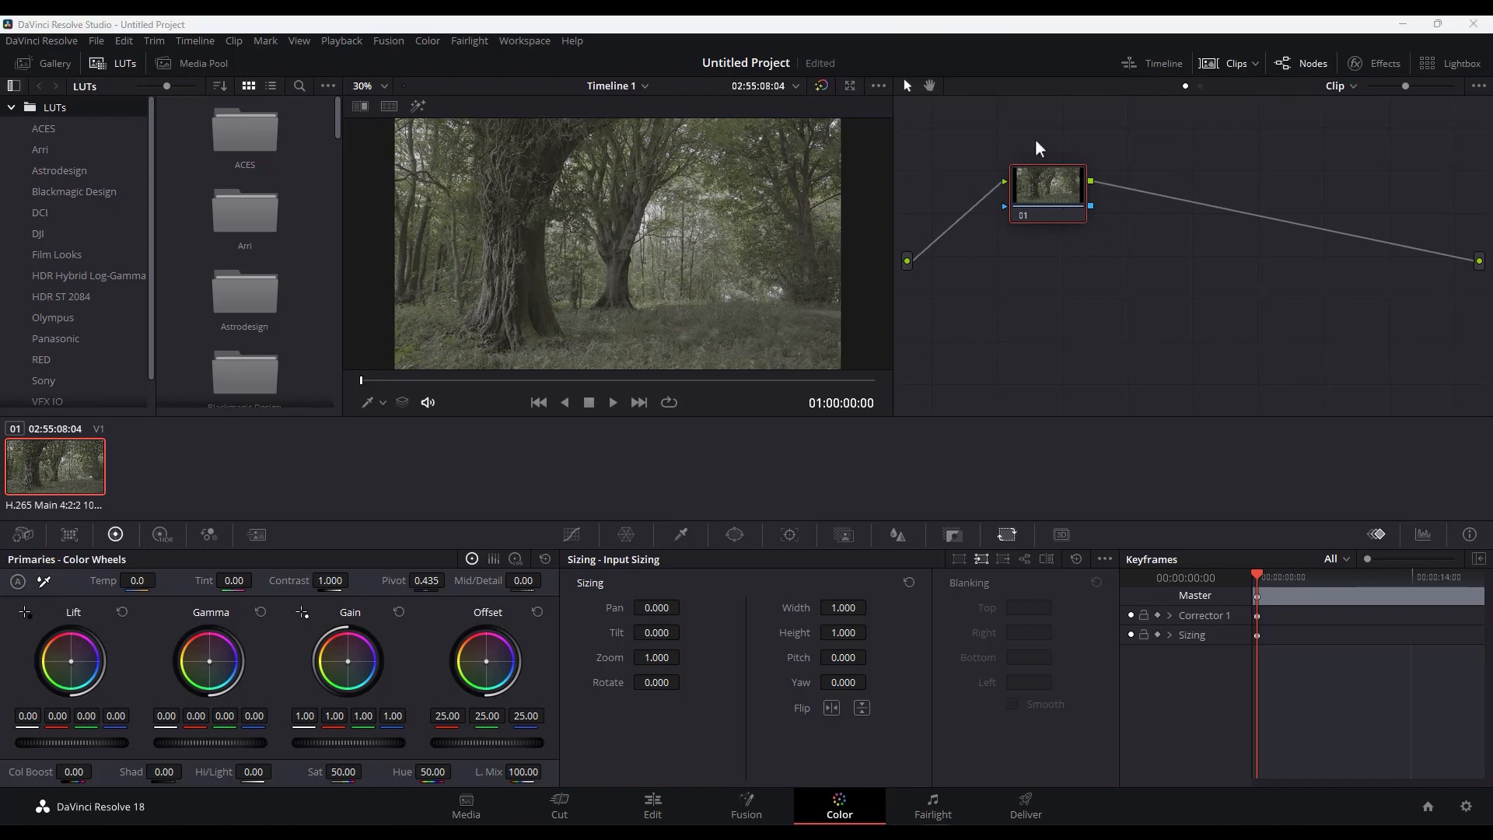
left_click(1382, 62)
scroll(1430, 199, "down", 1)
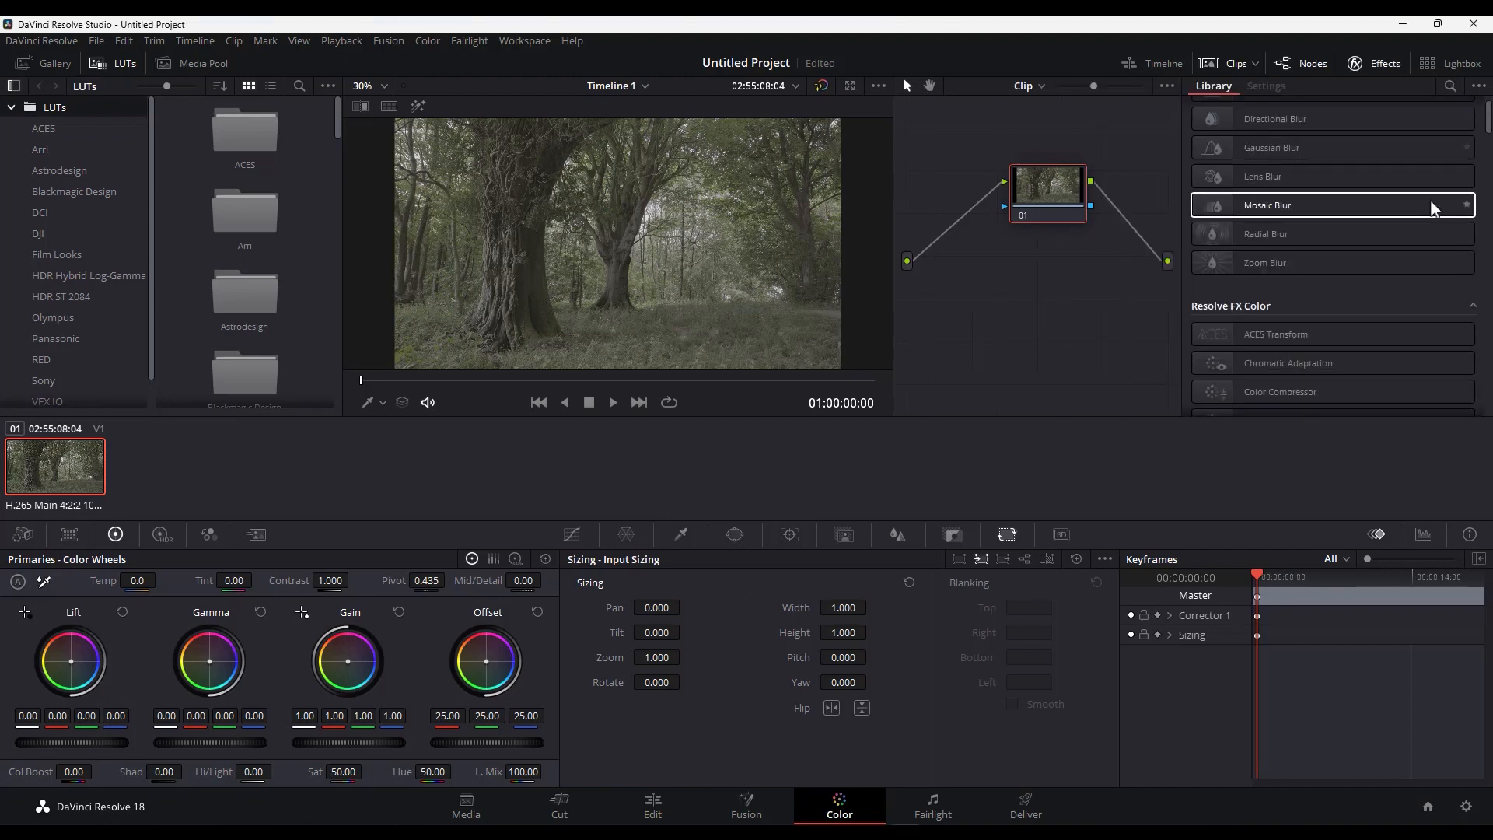
scroll(1430, 199, "down", 3)
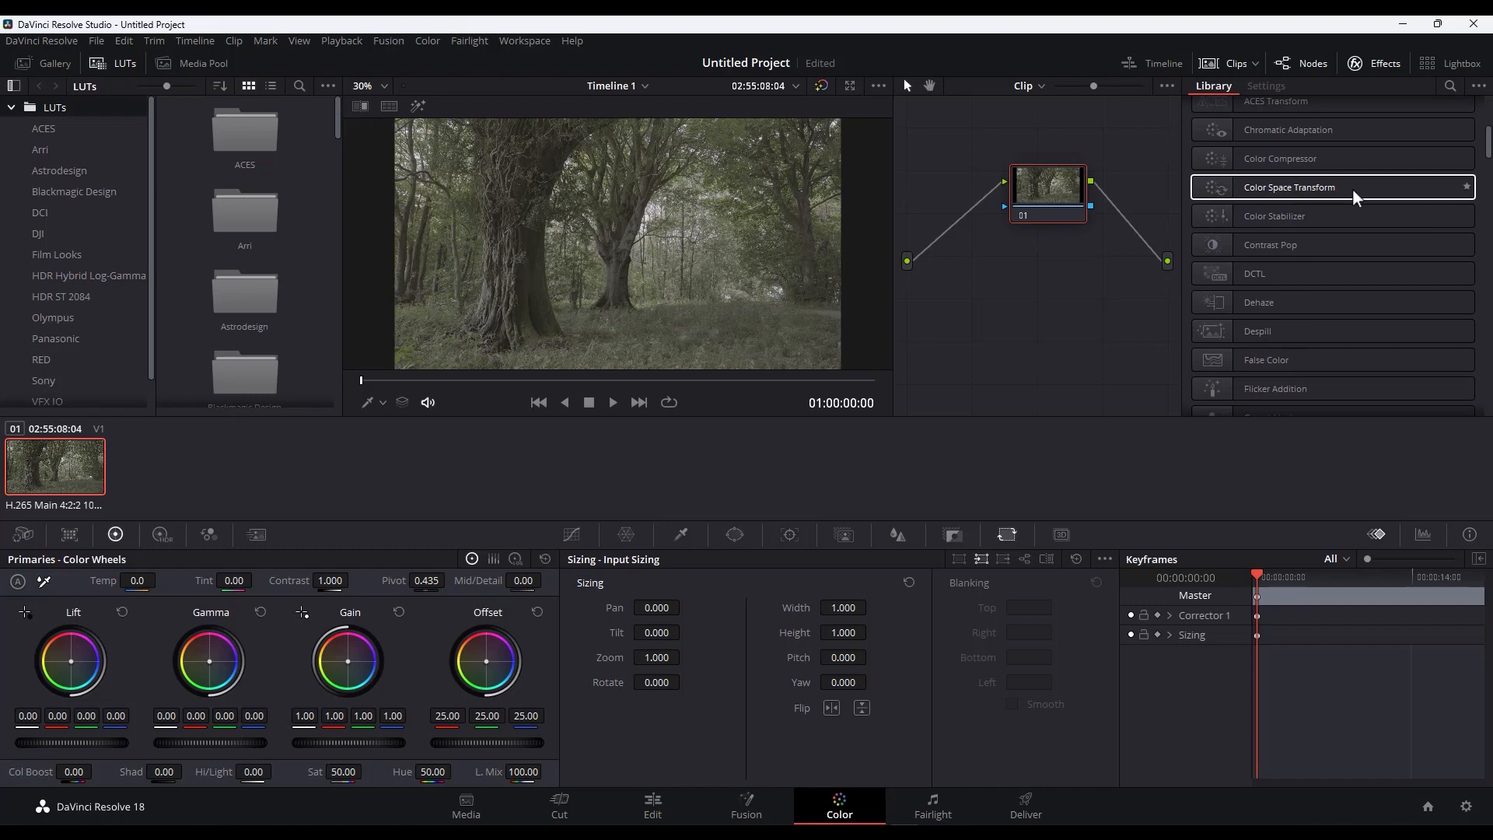
left_click_drag(1351, 189, 994, 196)
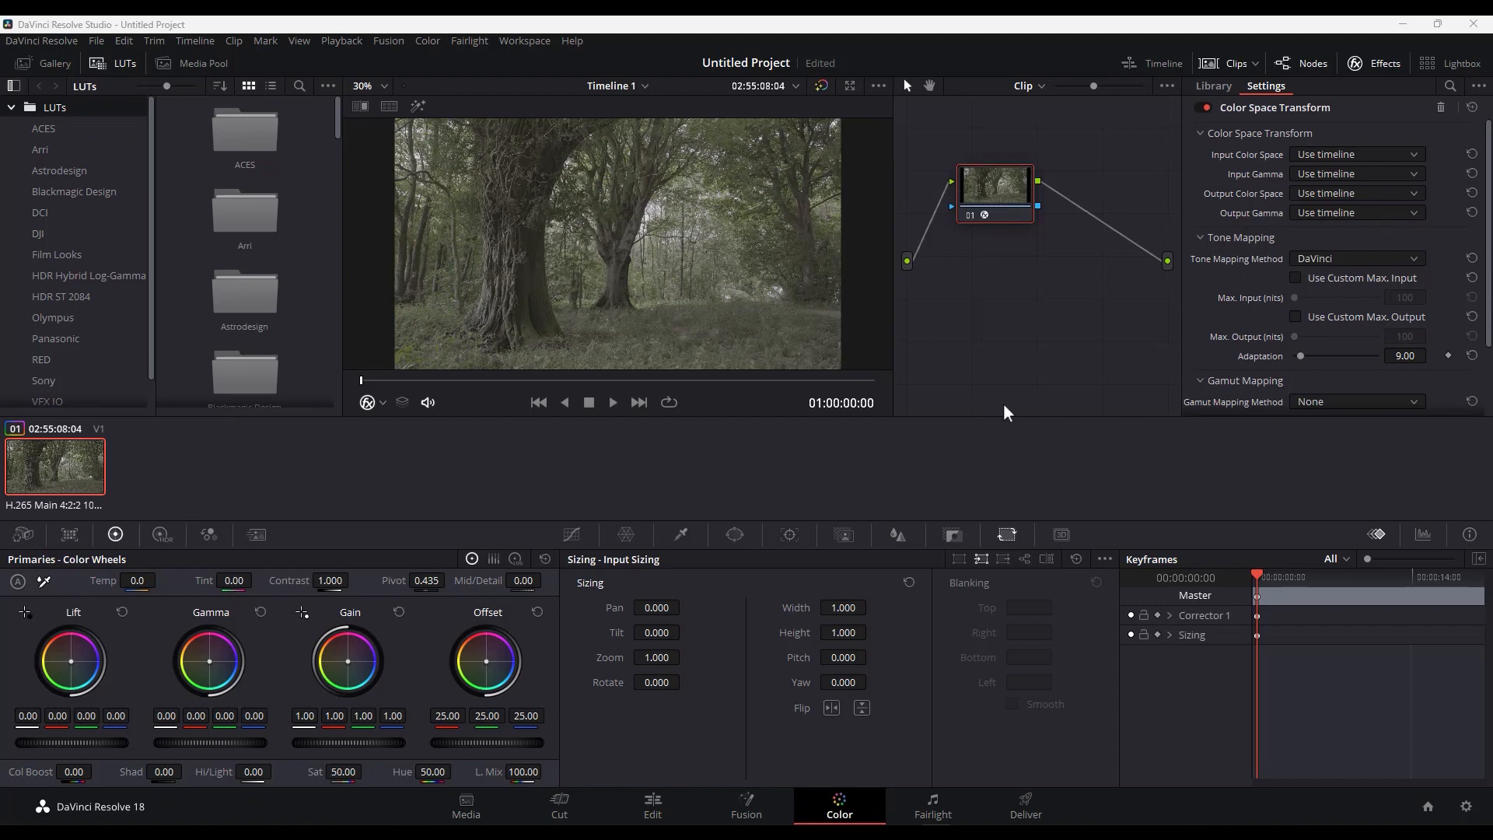
Set the transform's input color space to Sony S-Gamut3 and its input gamma to Sony S-Log3.
left_click(1407, 156)
scroll(1425, 227, "down", 5)
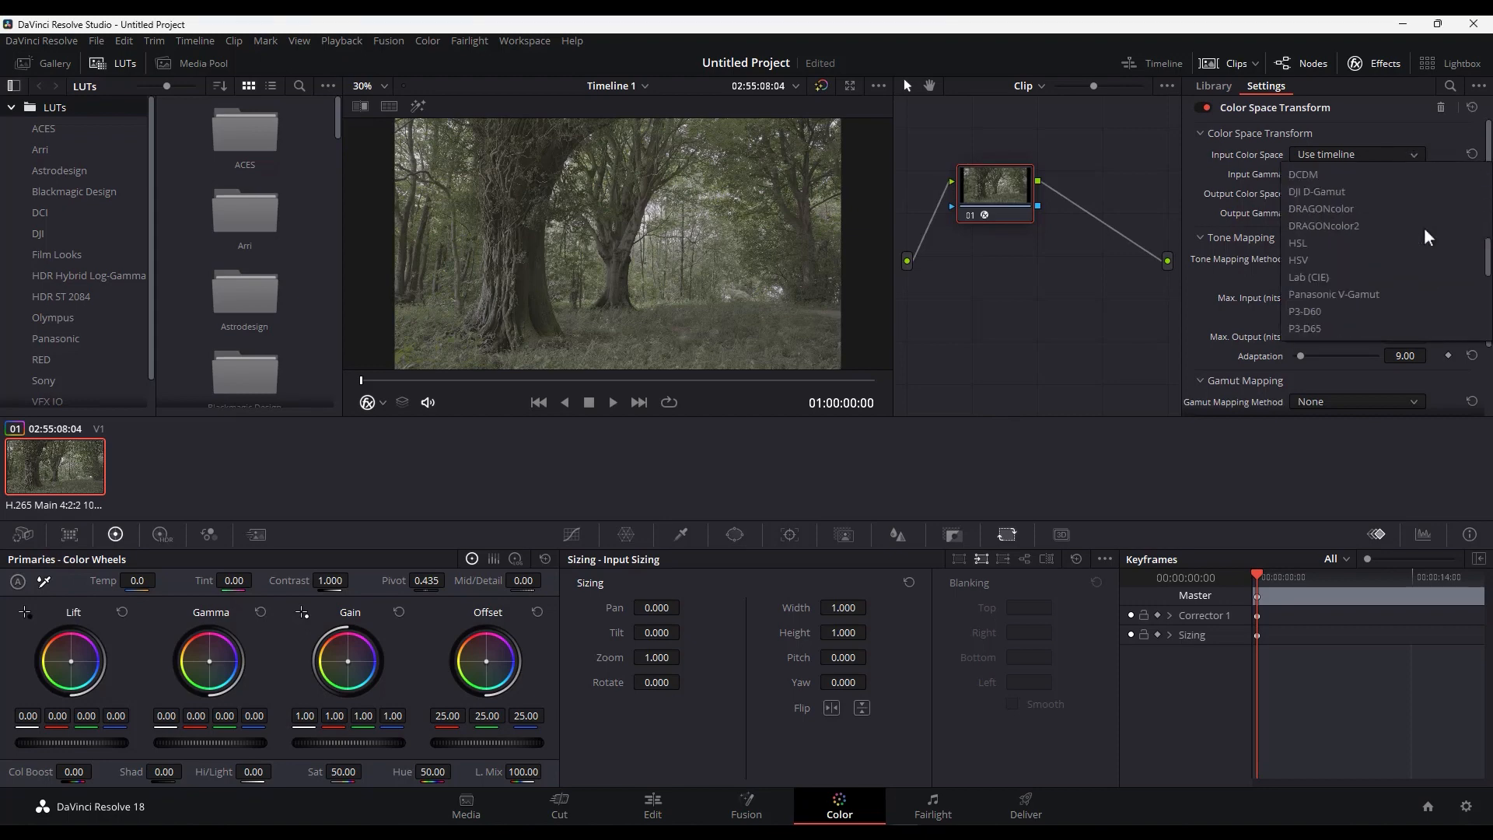
scroll(1424, 227, "down", 6)
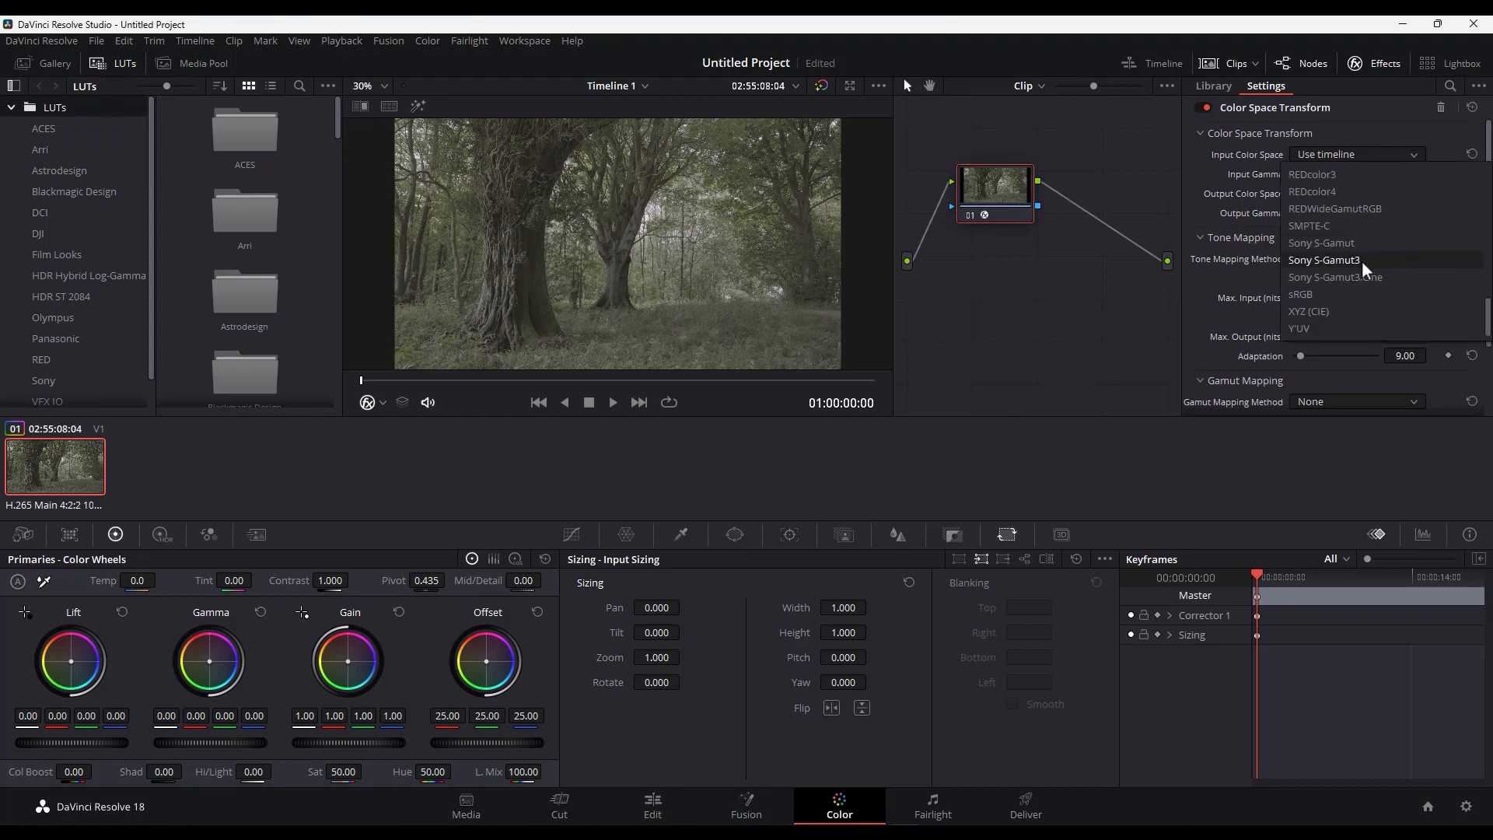
left_click(1378, 259)
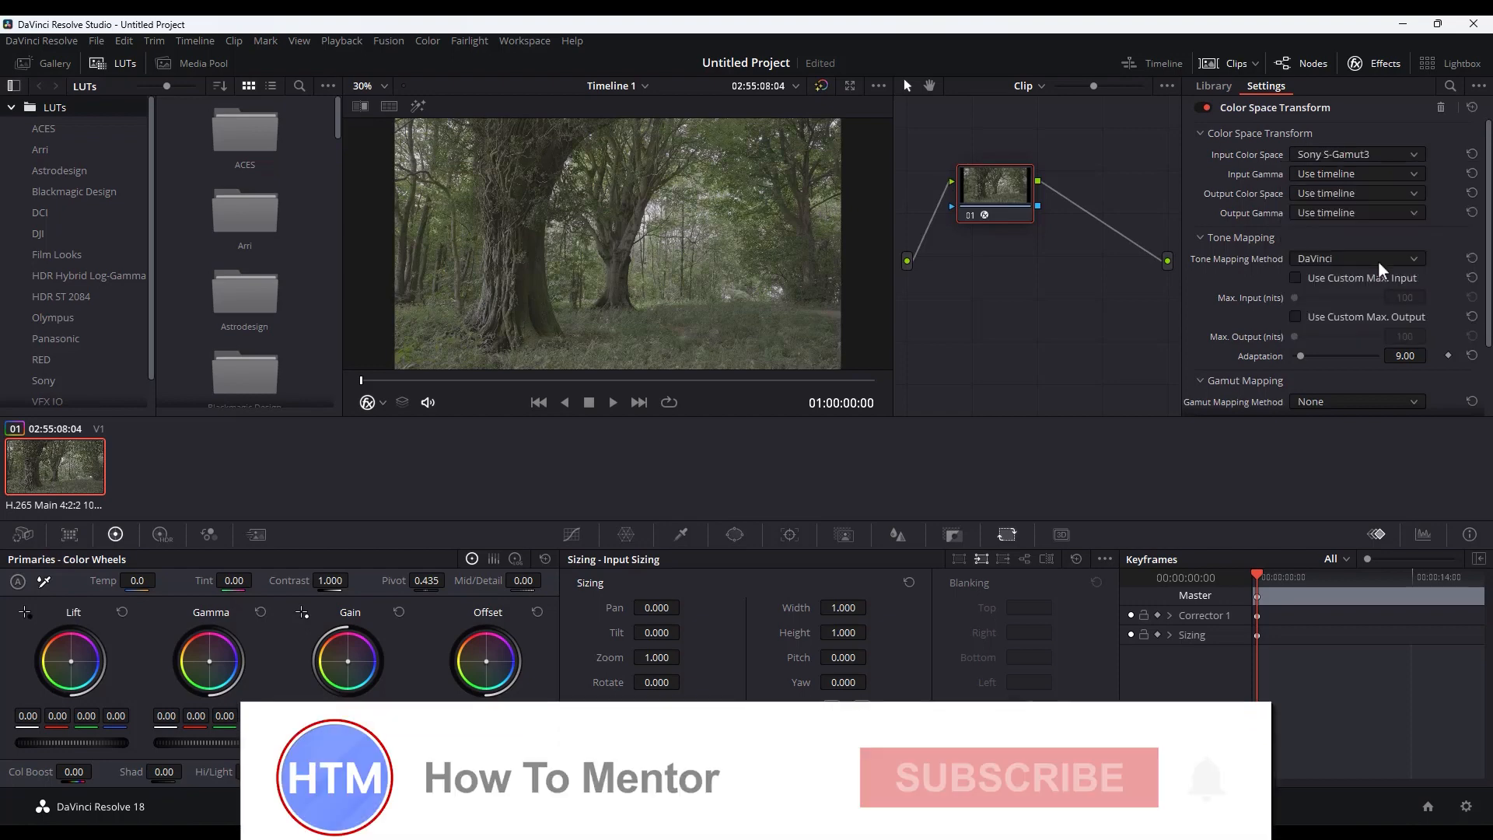
left_click(1374, 174)
scroll(1324, 329, "down", 10)
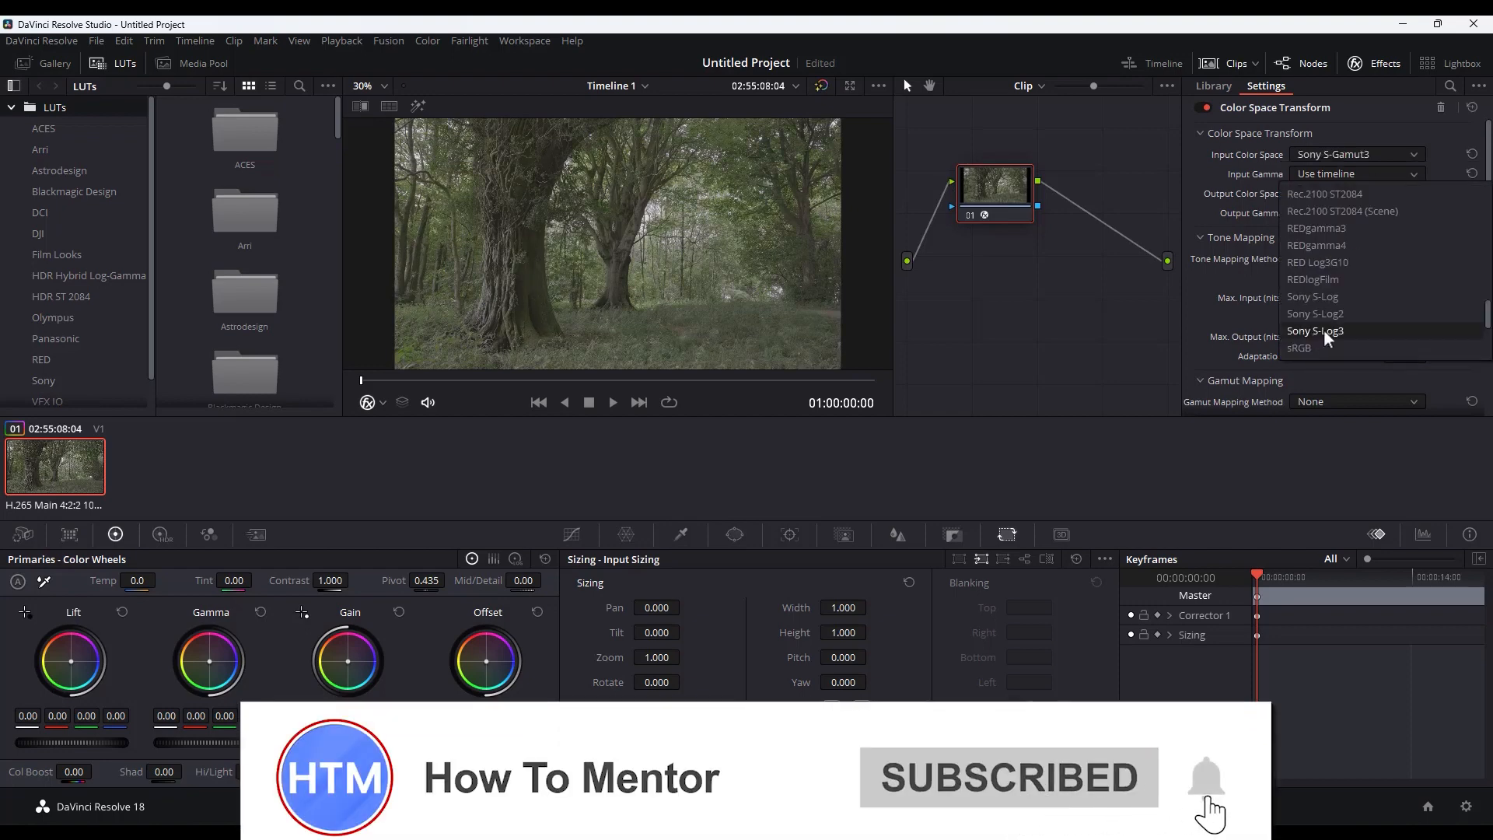
left_click(1323, 329)
Set both the output color space and the output gamma of the transform to Rec.709.
left_click(1378, 193)
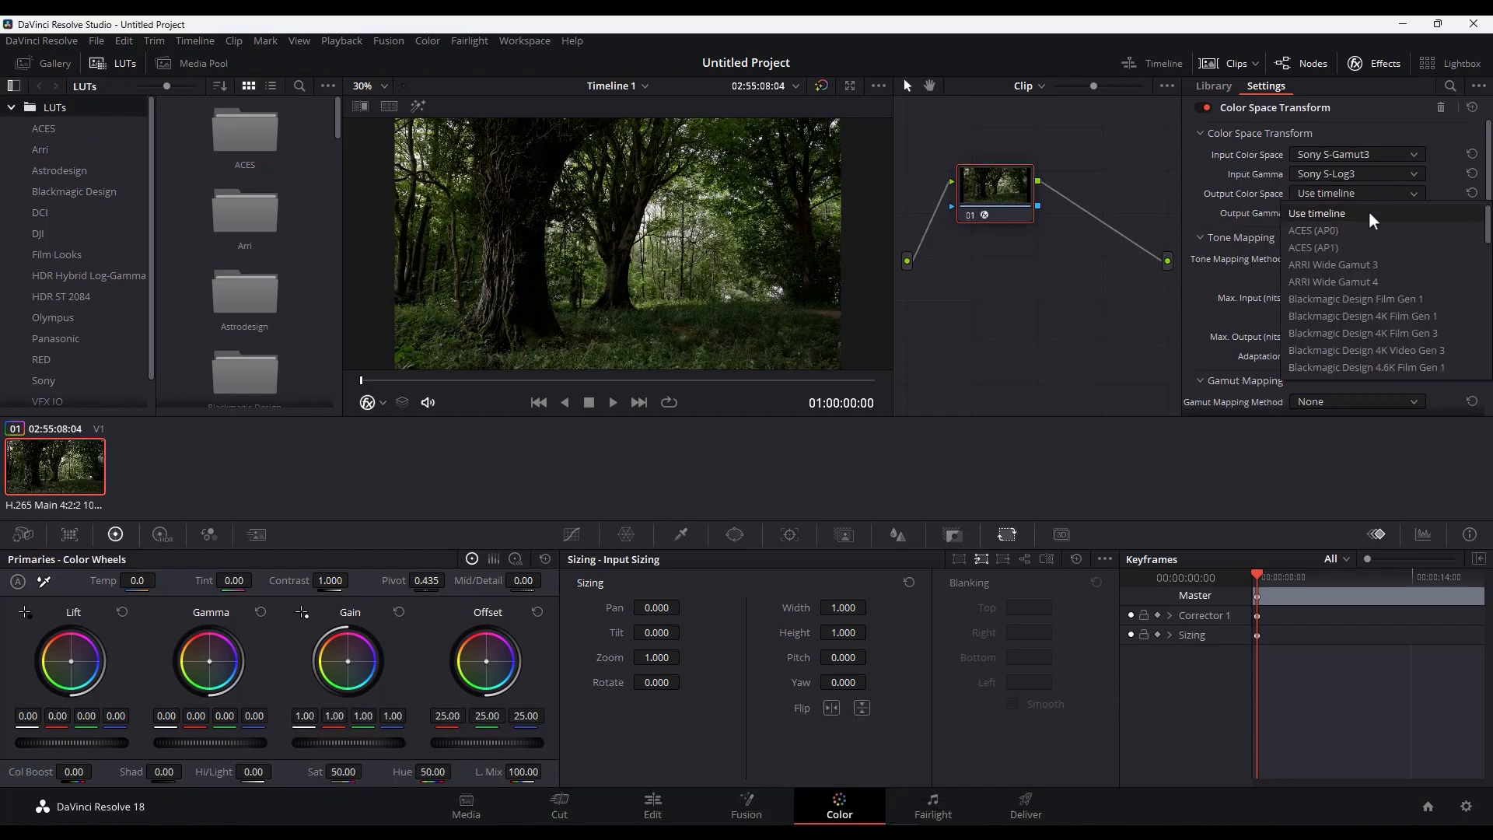
scroll(1387, 254, "down", 8)
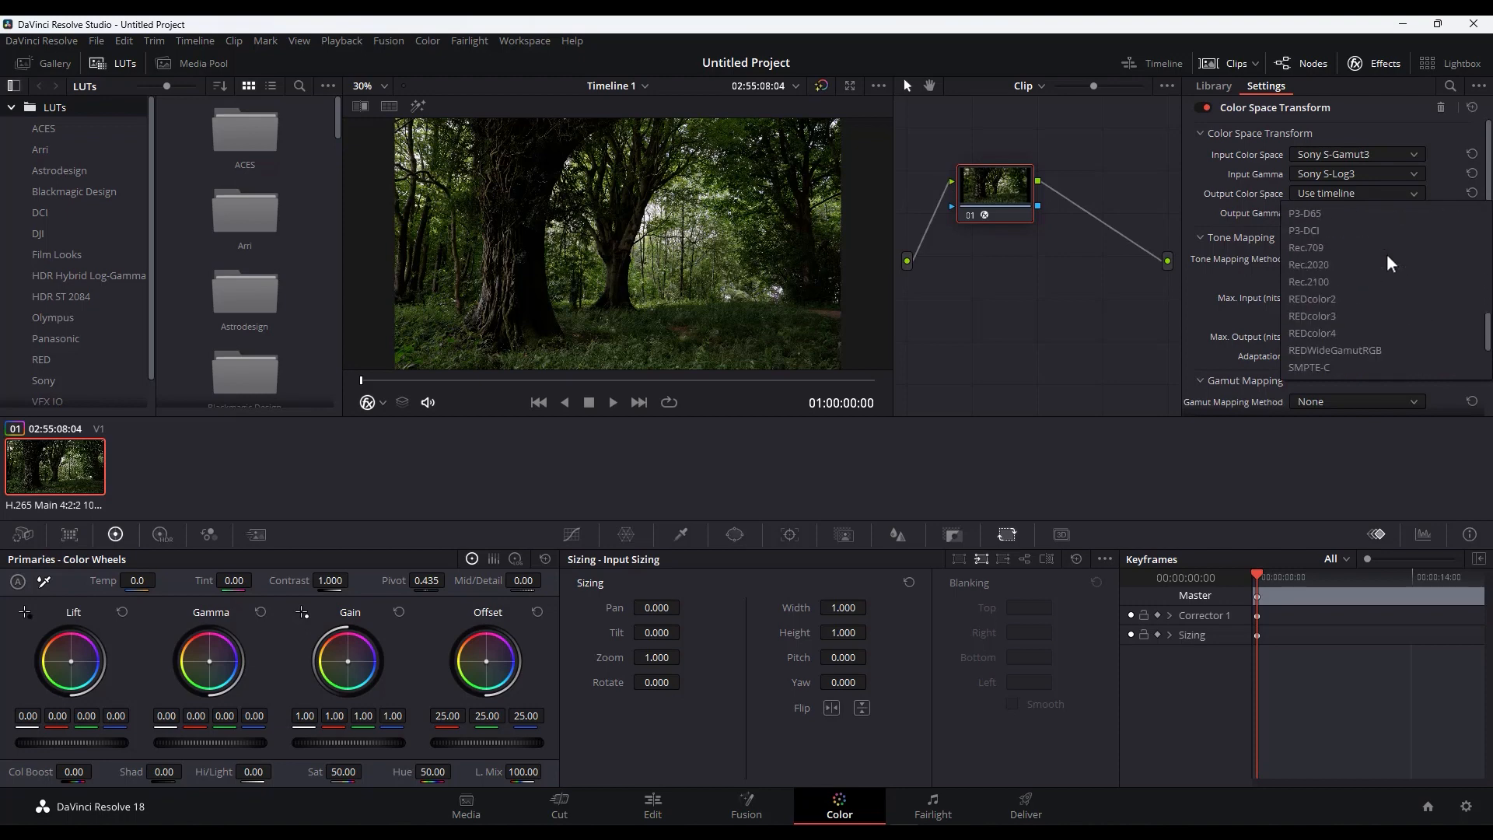
scroll(1357, 257, "down", 5)
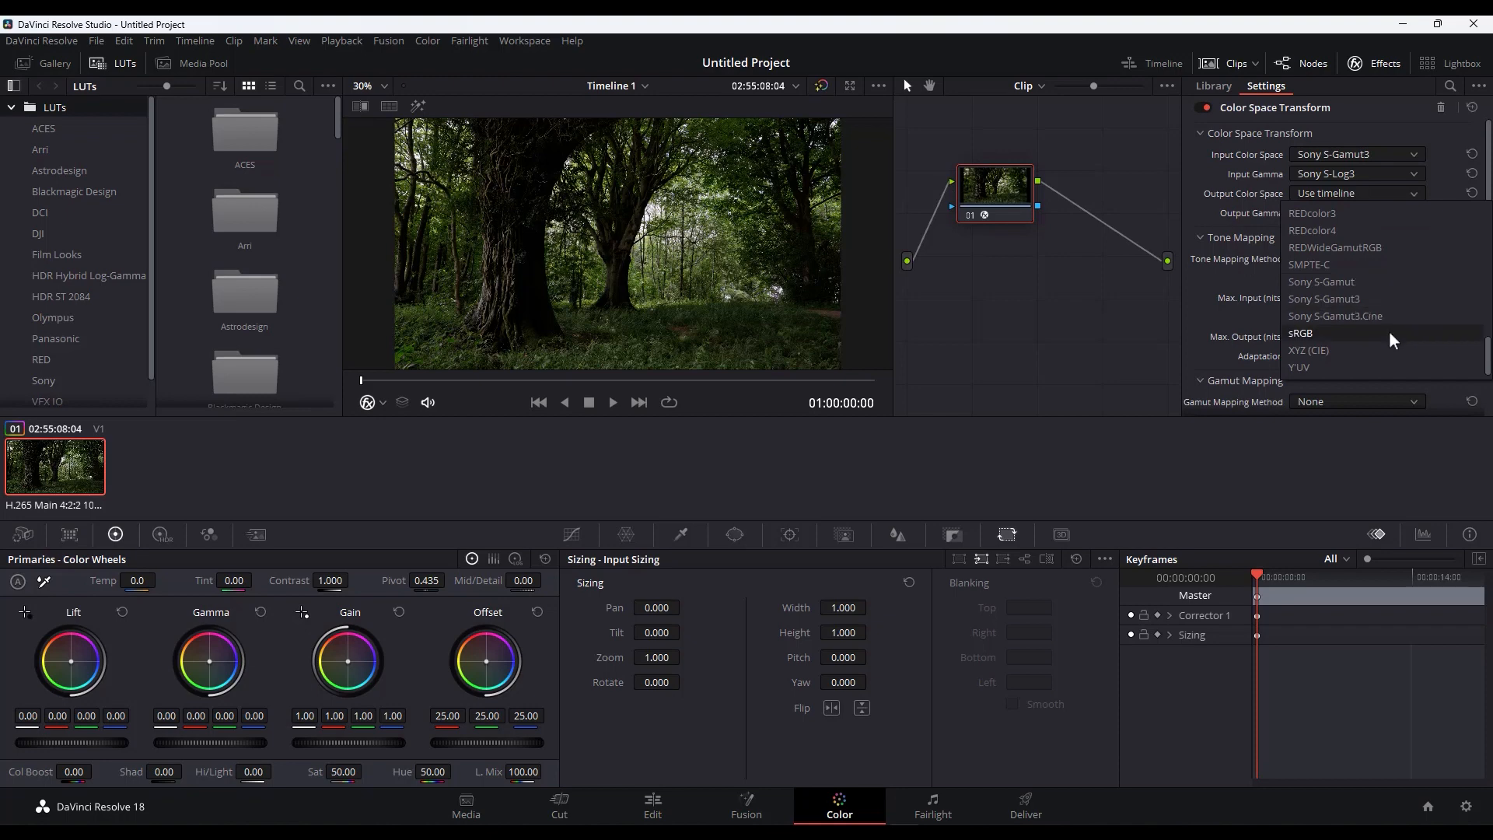
scroll(1389, 329, "up", 3)
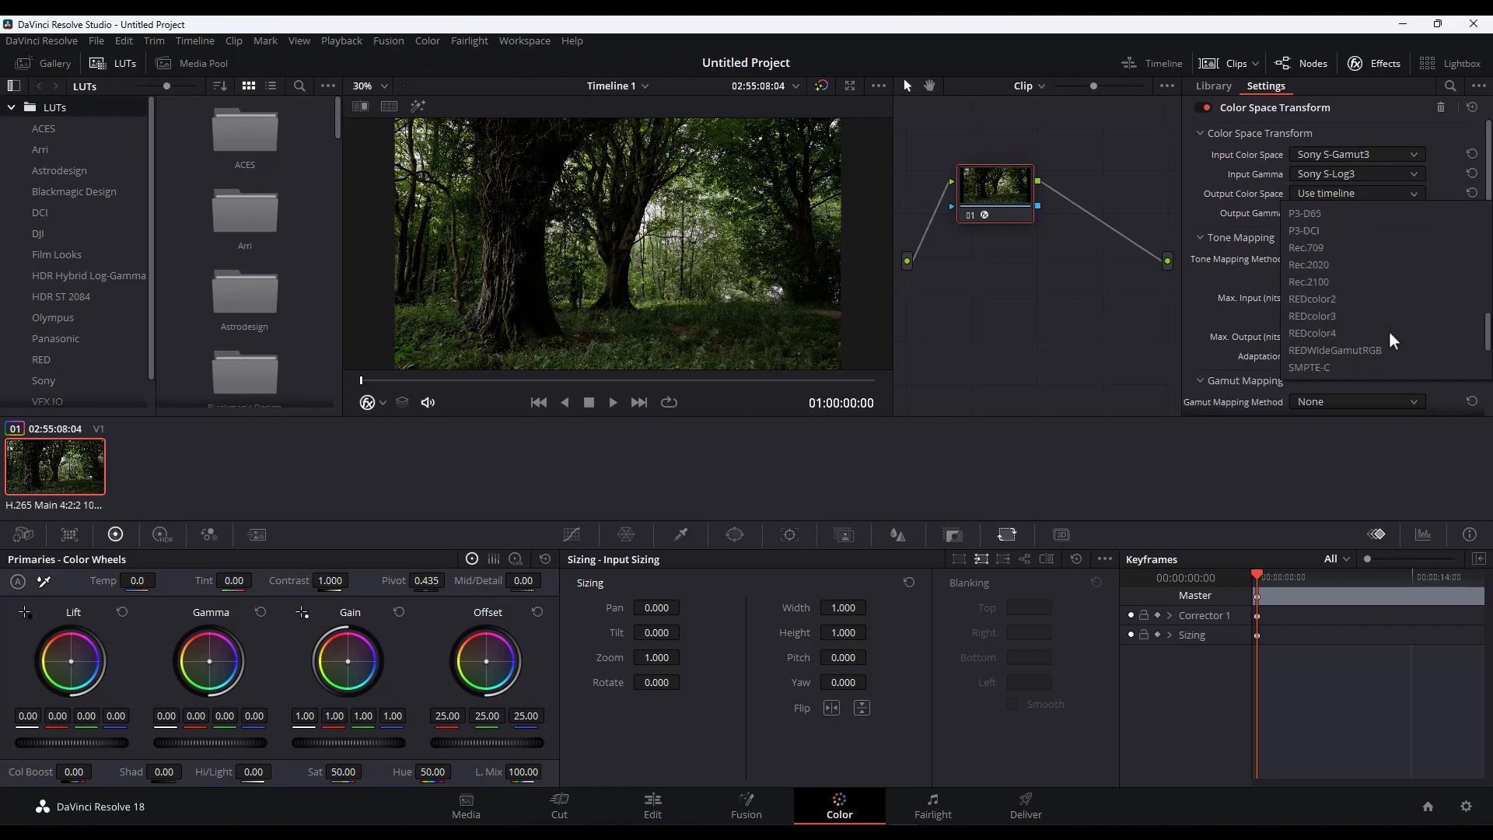
left_click(1337, 247)
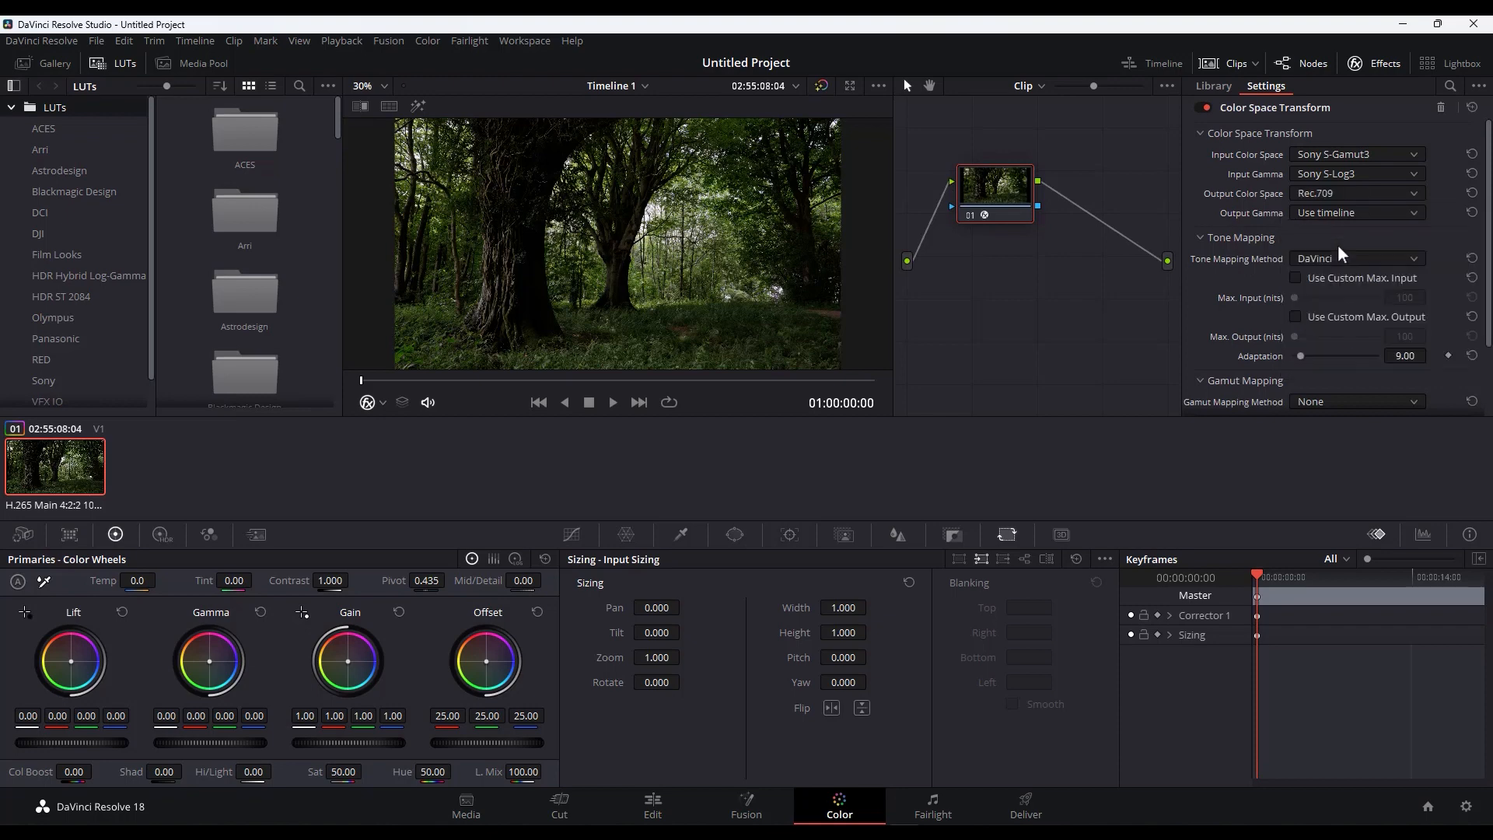
left_click(1378, 213)
scroll(1383, 253, "down", 12)
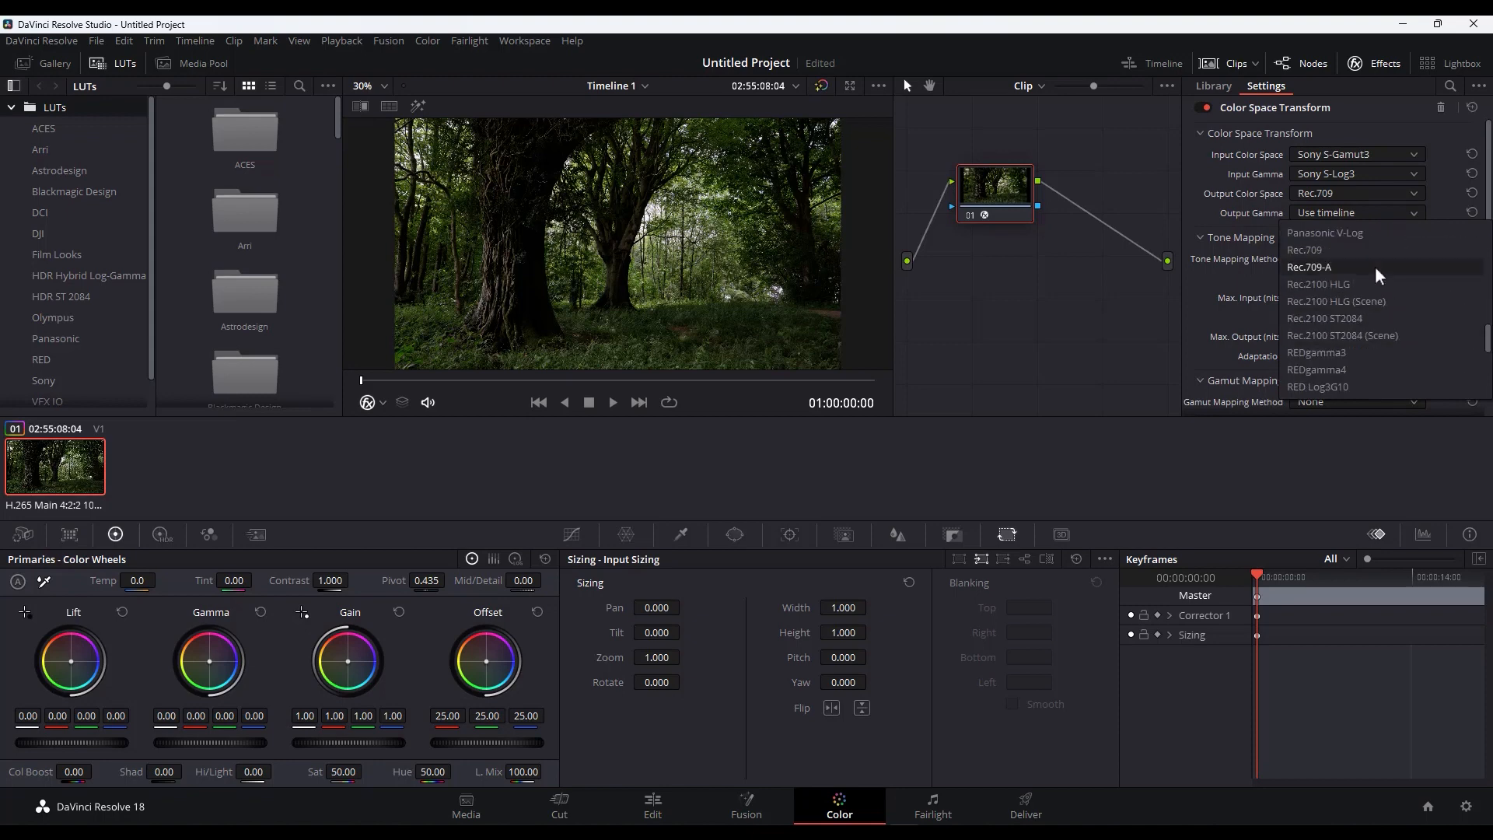
left_click(1326, 251)
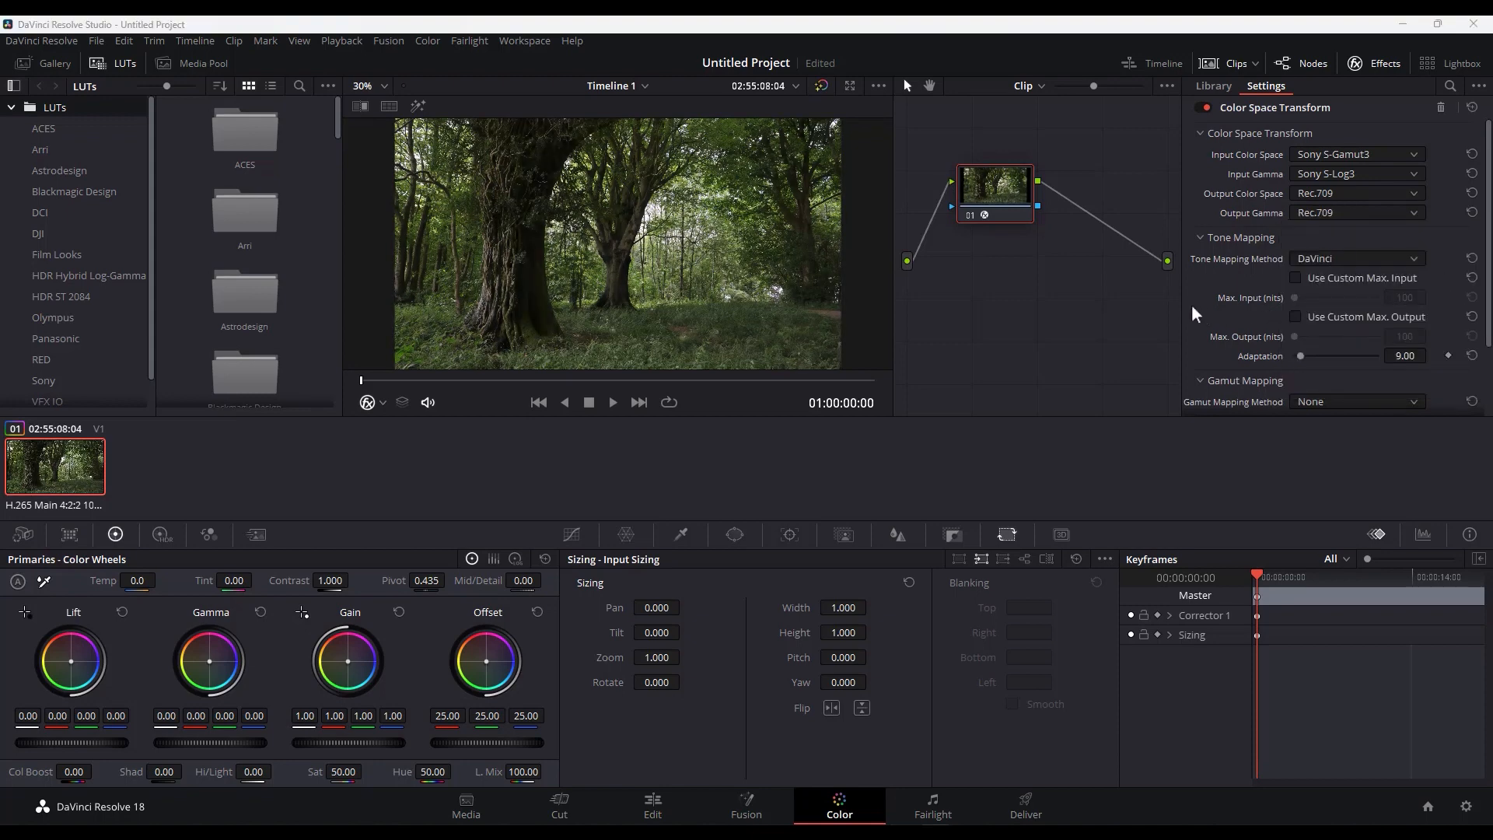
Set the transform's gamut mapping method to Saturation Compression and close the effects library.
scroll(1192, 305, "down", 2)
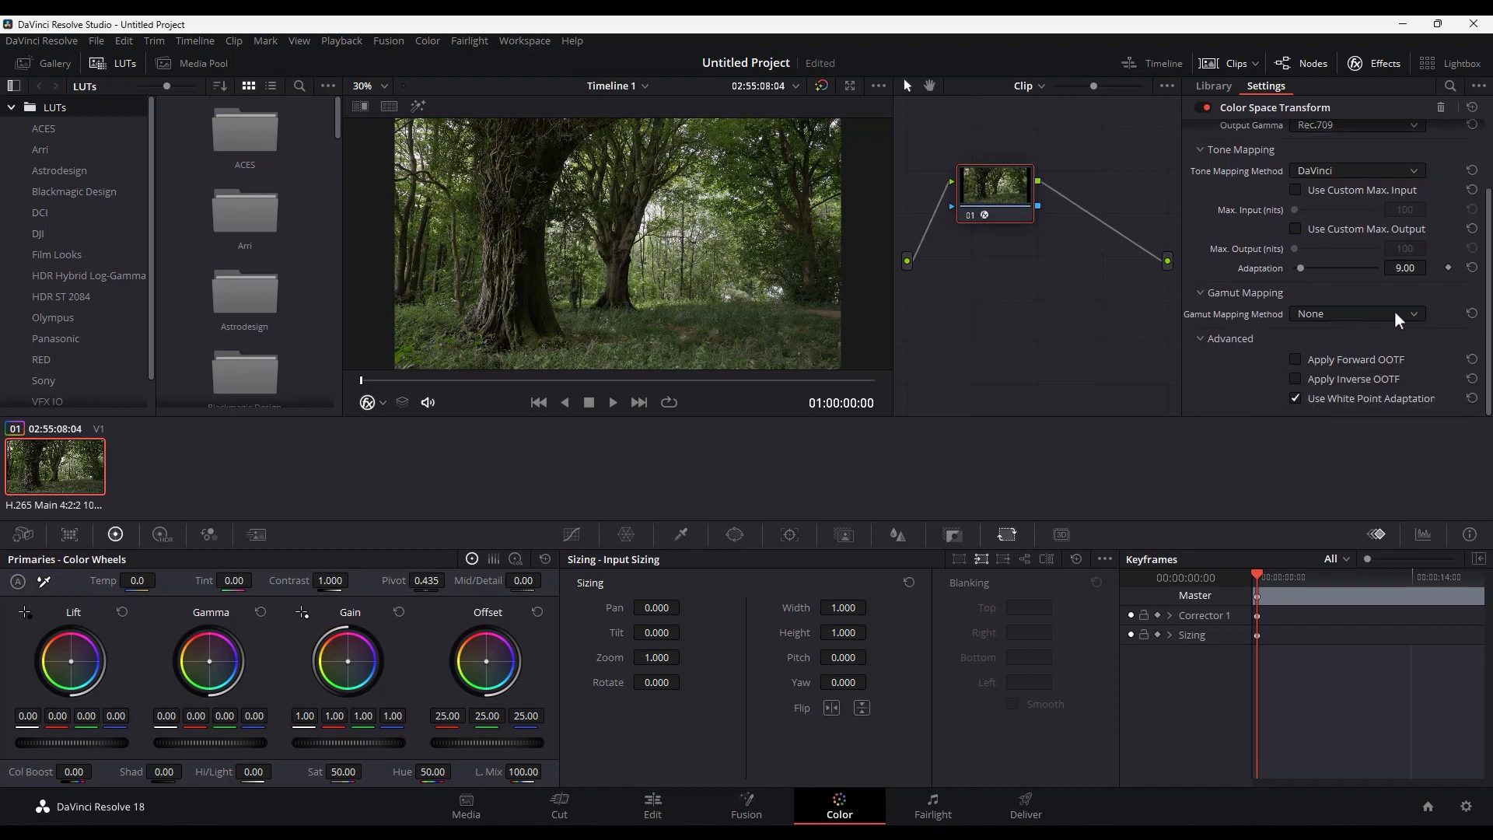
left_click(1367, 312)
left_click(1352, 353)
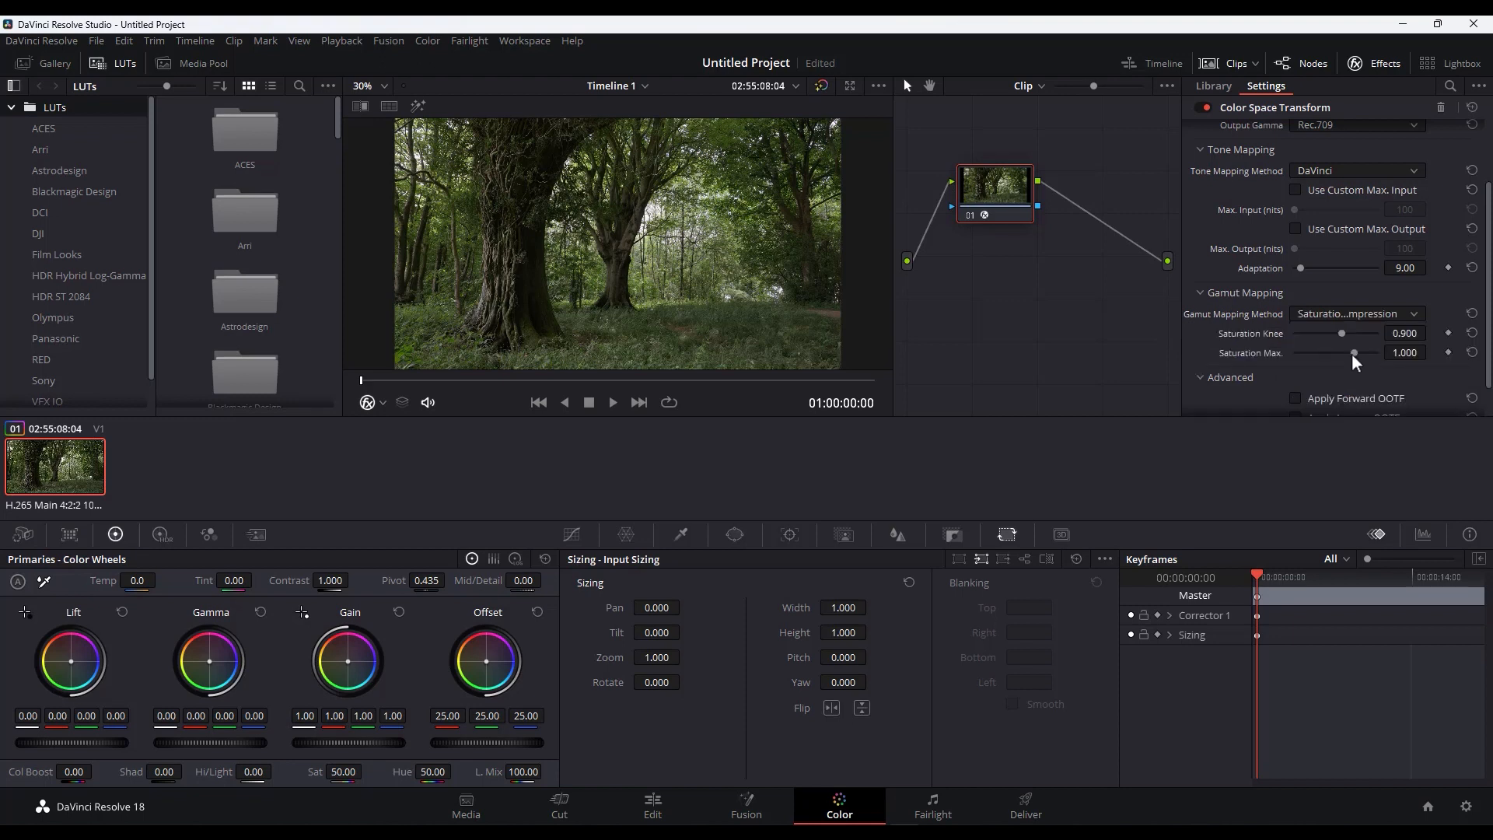
scroll(1229, 383, "up", 1)
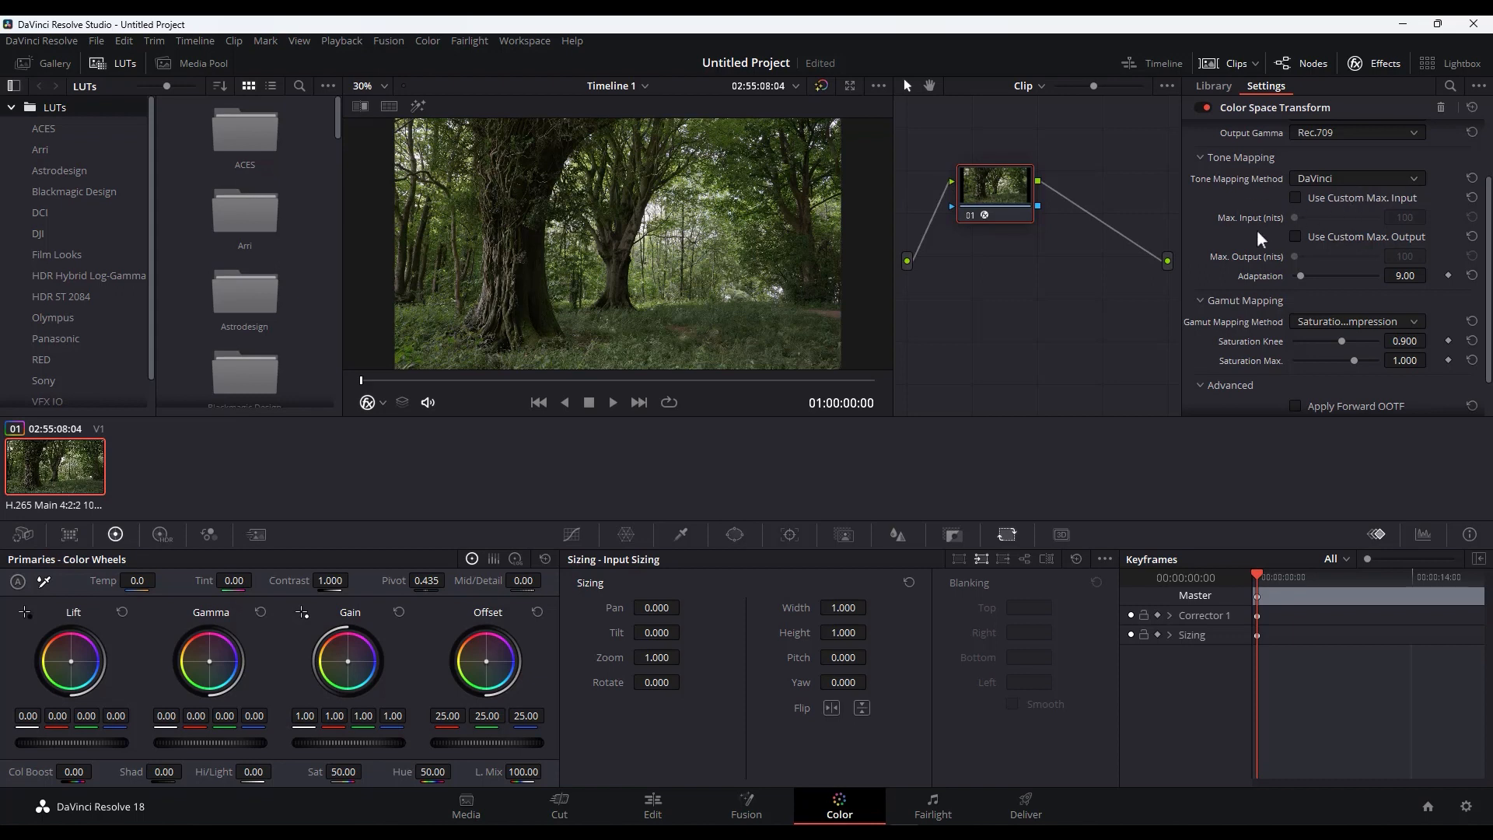
scroll(1298, 278, "down", 2)
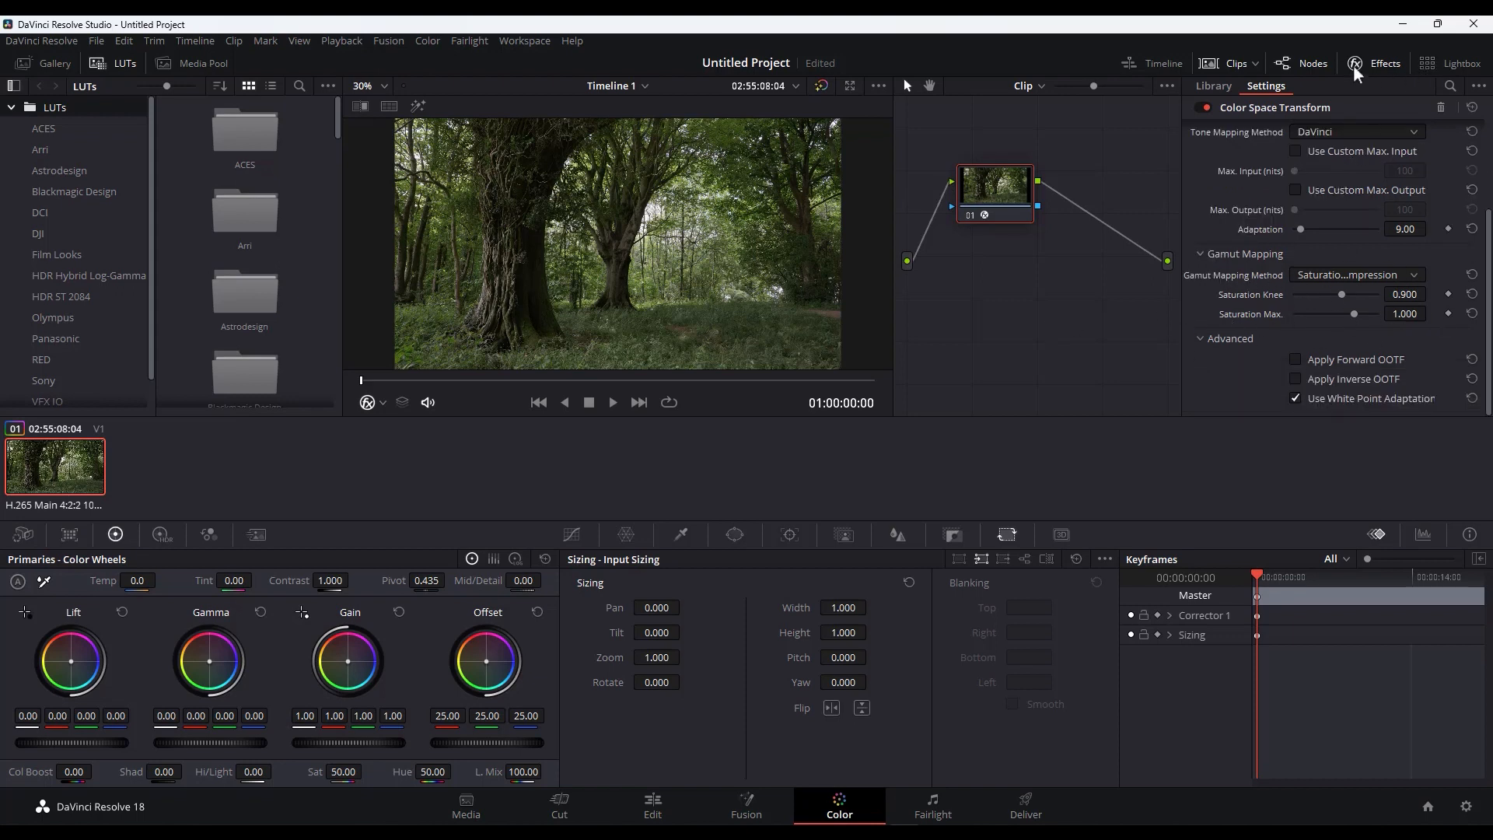
left_click(1383, 62)
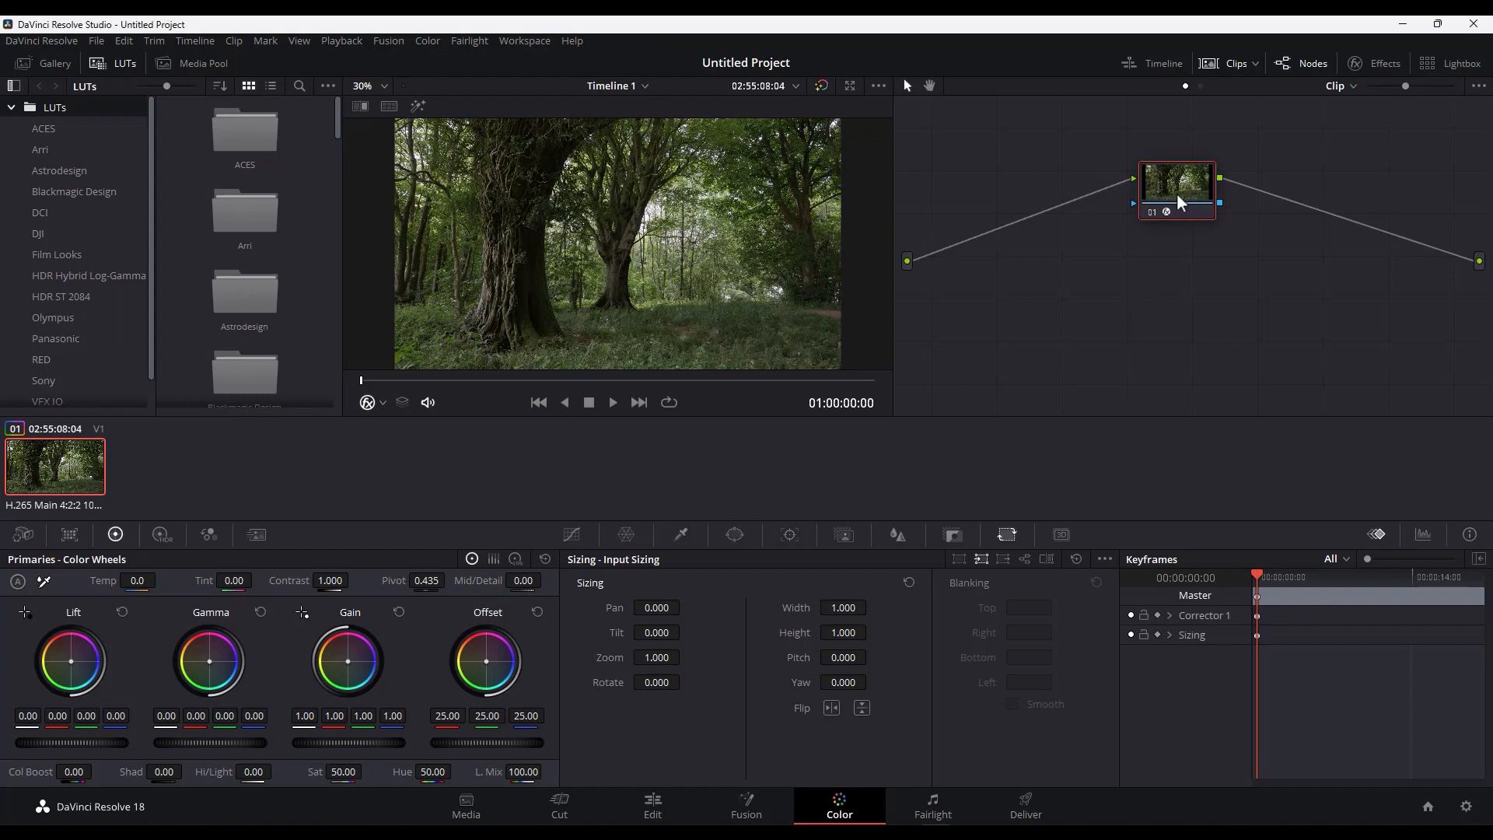
Move the Color Space Transform node next to the graph's output and add a serial node before it, placed near the source.
left_click_drag(1177, 193, 1407, 182)
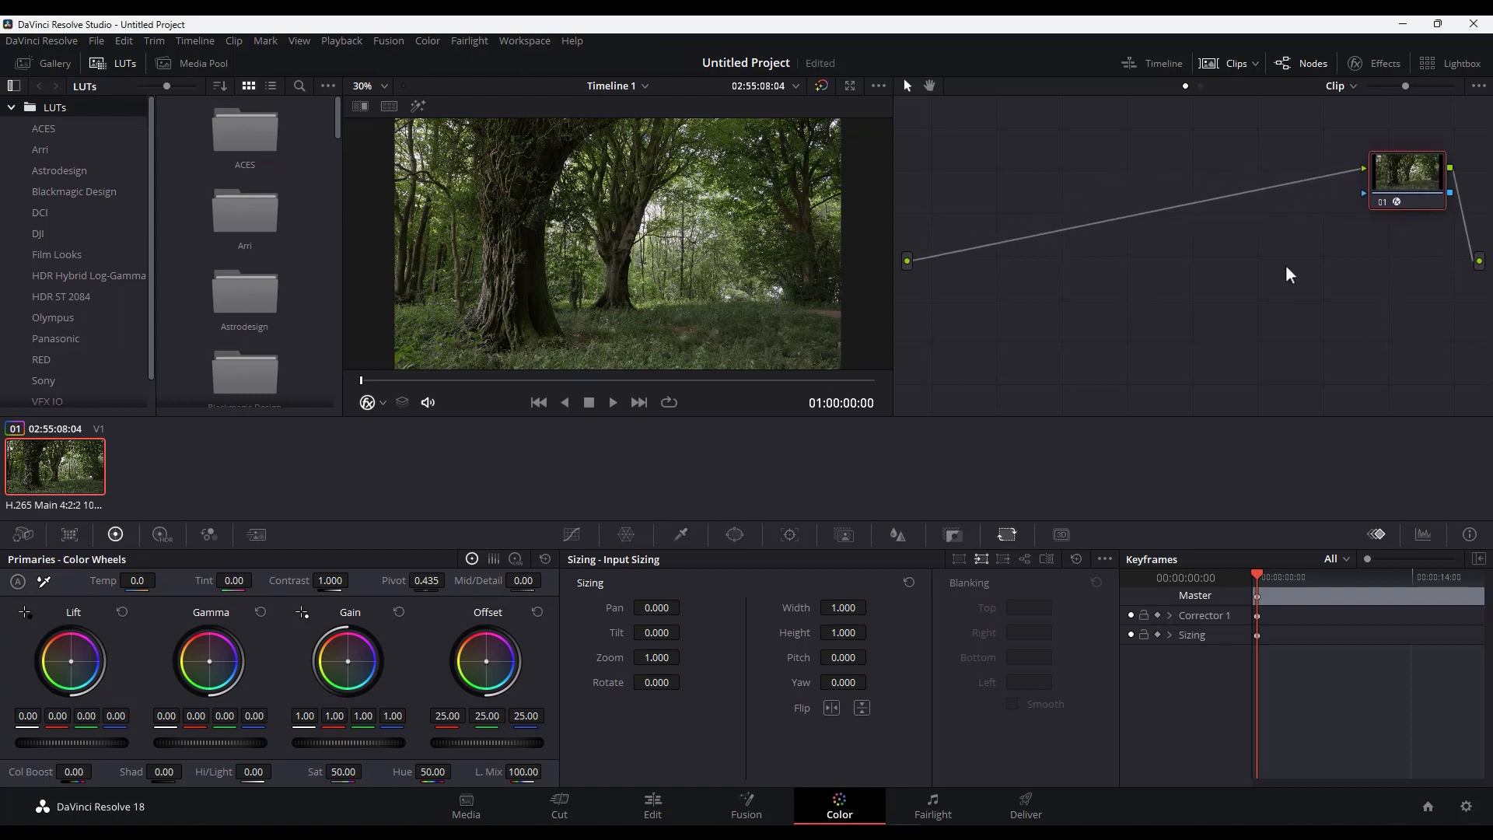
key("shift+s")
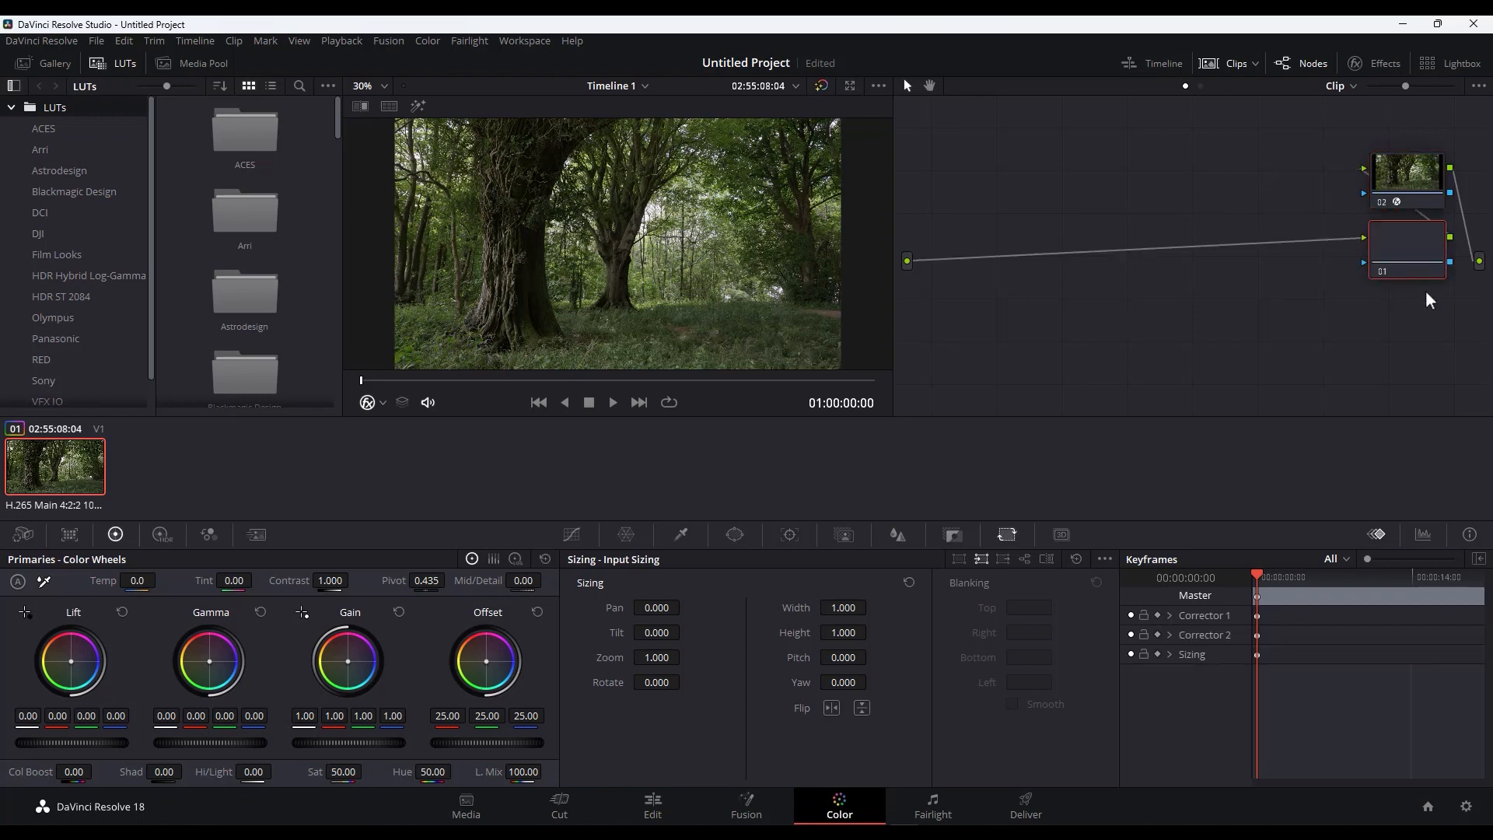
left_click_drag(1411, 245, 1052, 191)
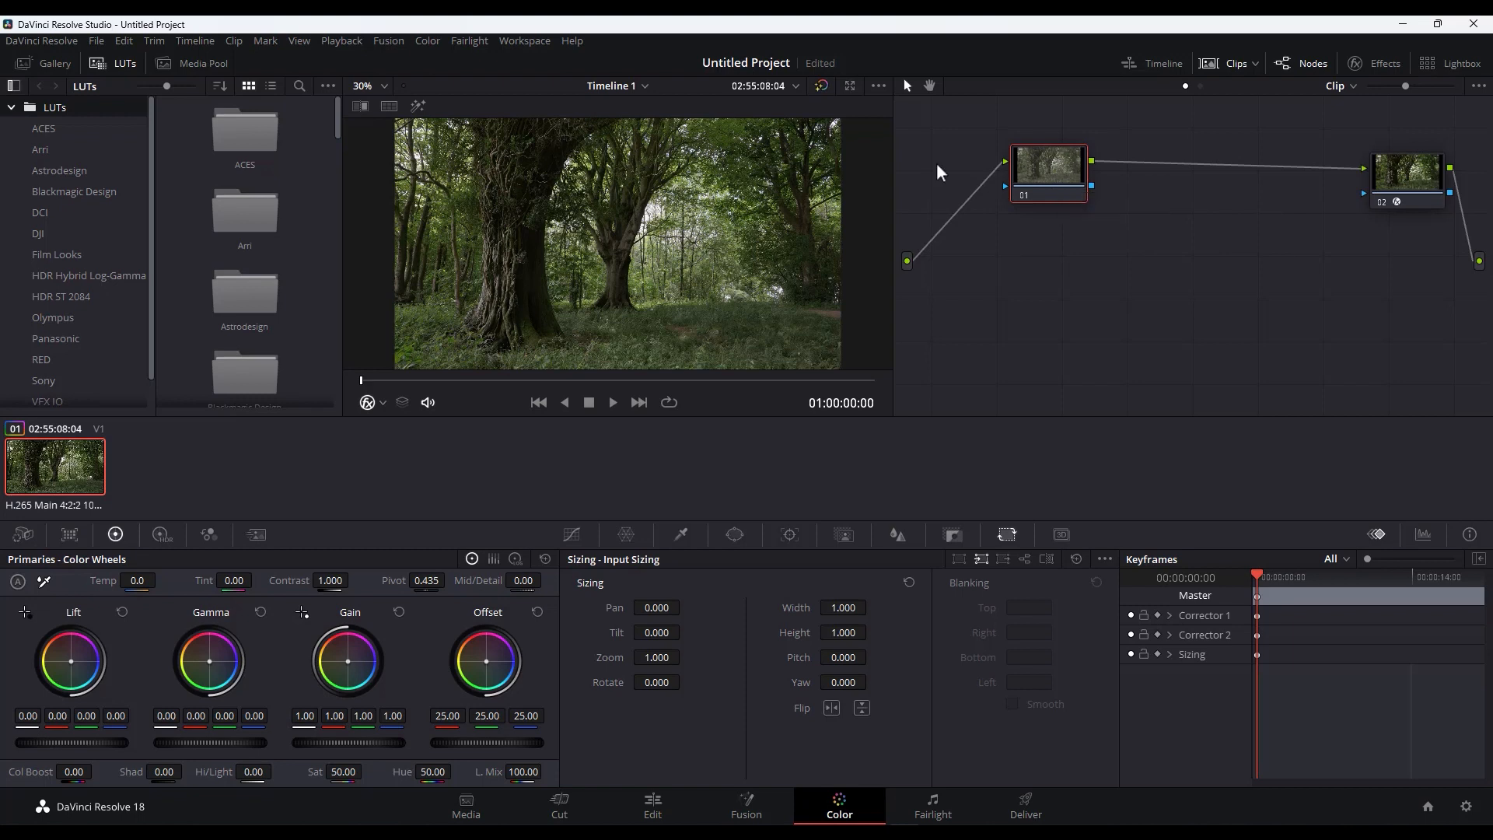
left_click_drag(1050, 187, 1057, 201)
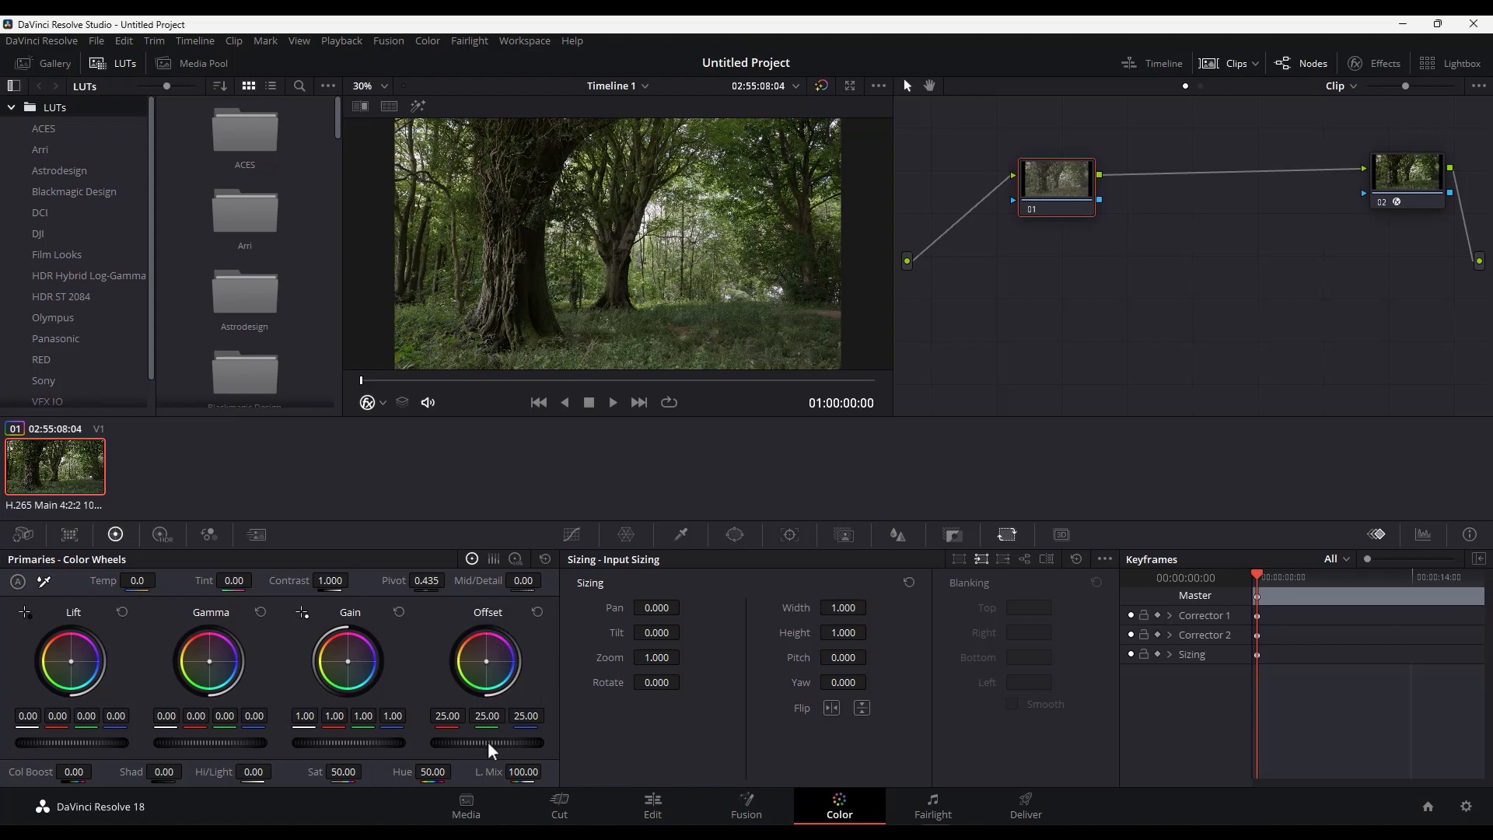
Raise the offset of the new first node to 39.30 in all channels and label the node Exp.
left_click_drag(488, 743, 577, 771)
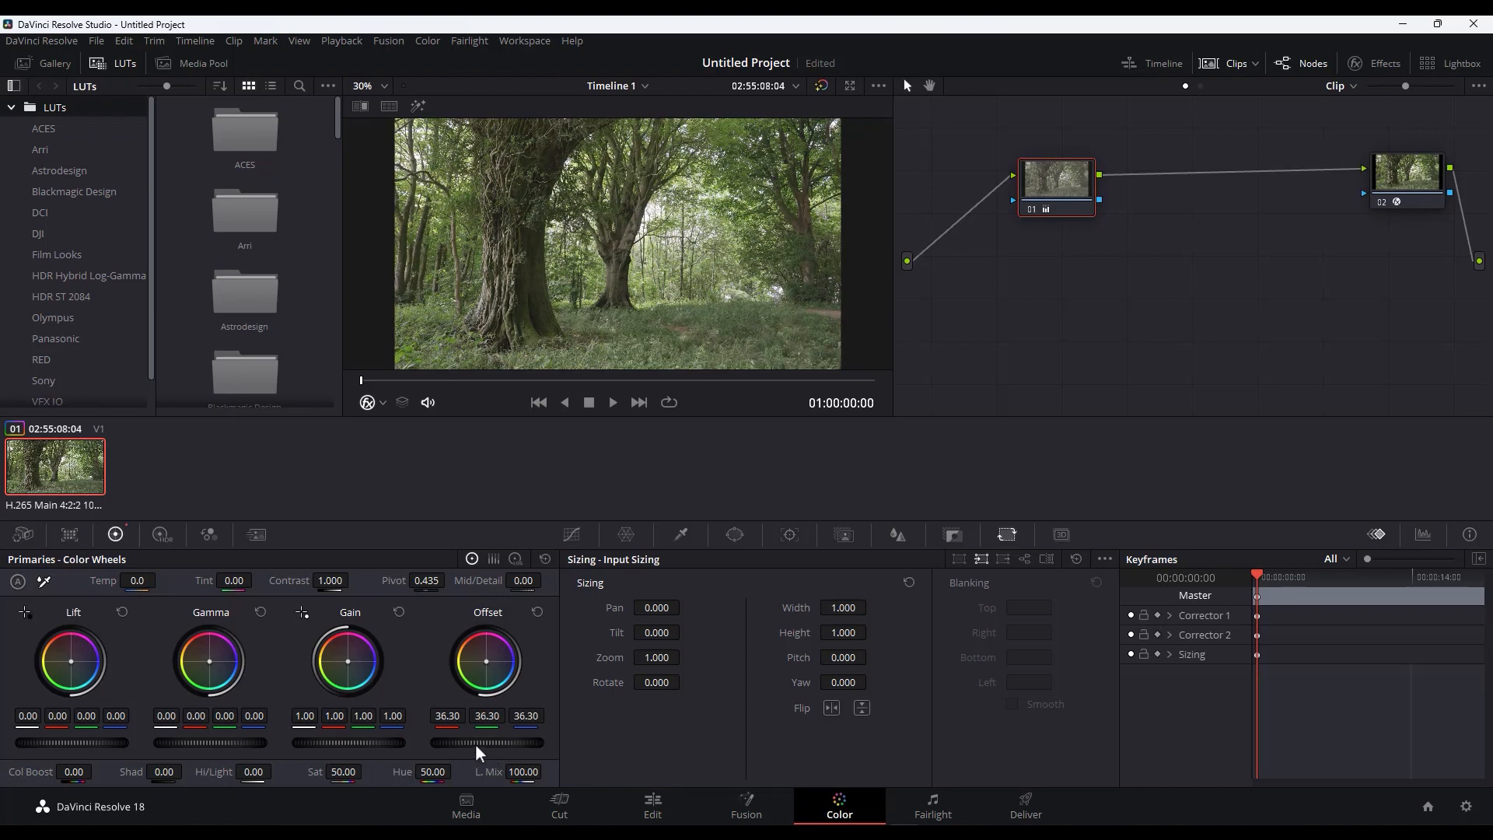
left_click_drag(474, 743, 475, 743)
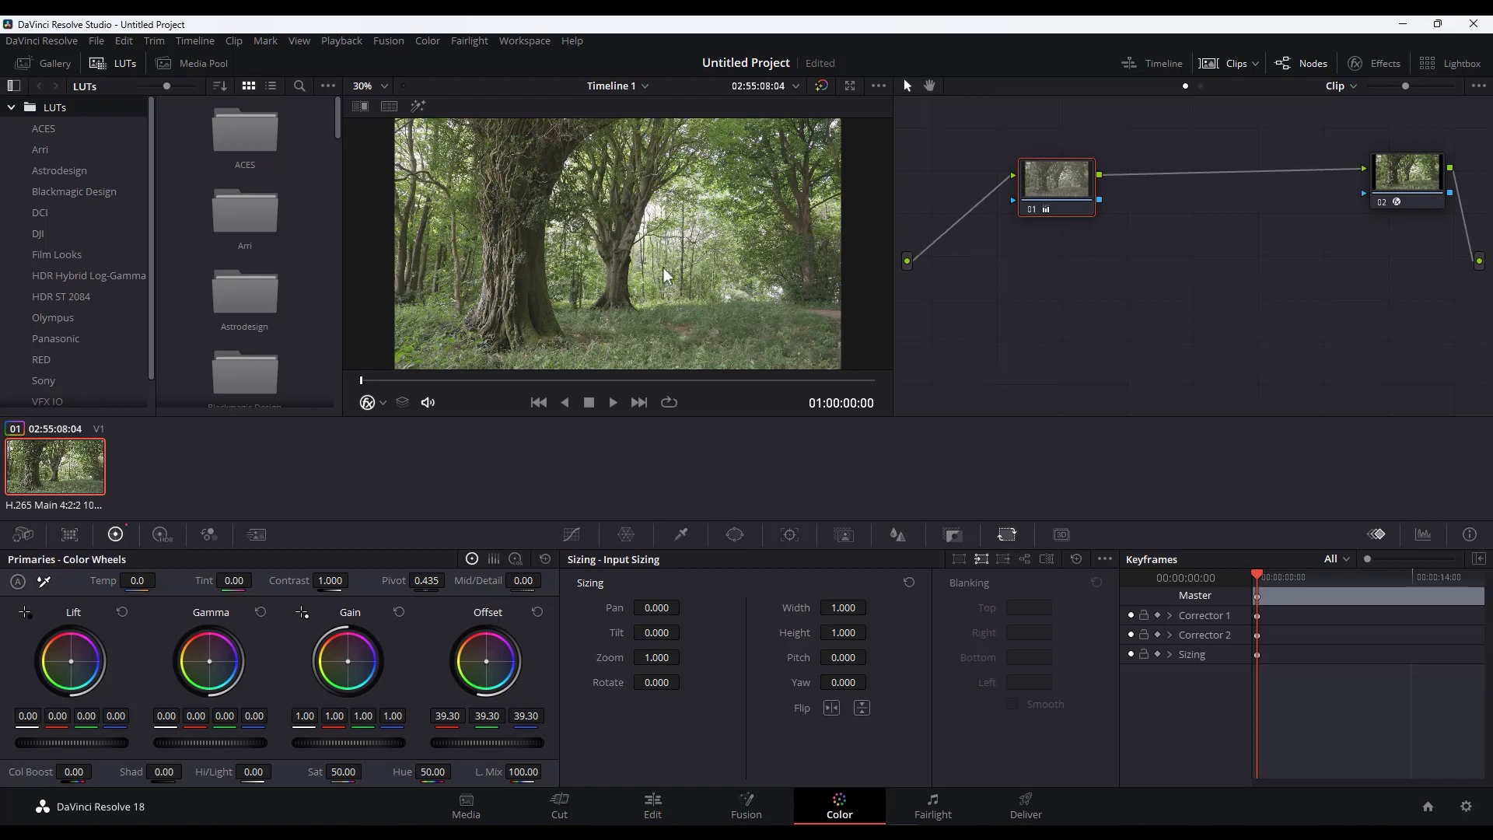
right_click(1044, 176)
left_click(1116, 216)
type("Exp")
key("Return")
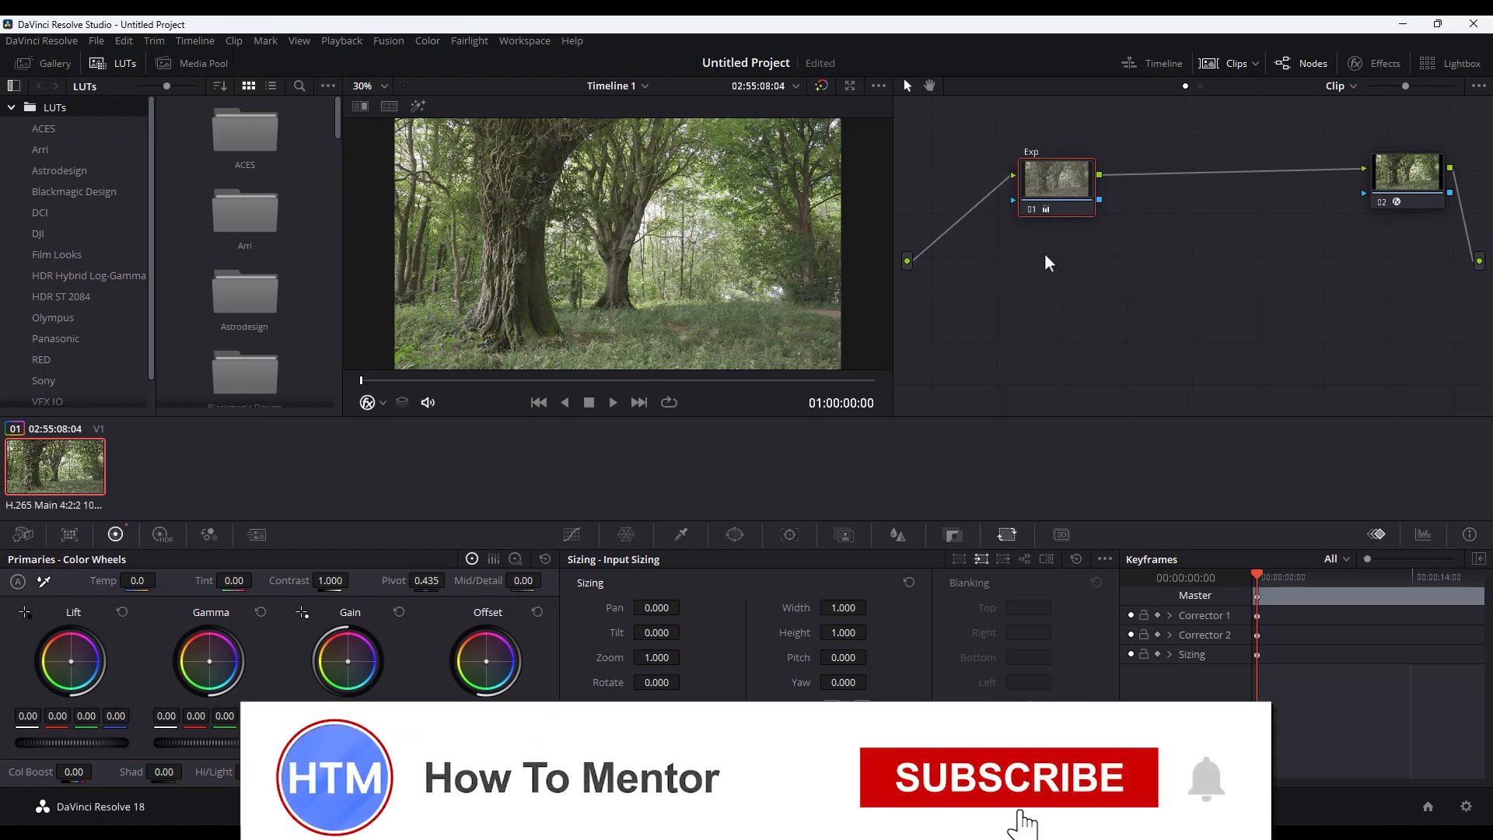
Disable and re-enable the Exp node to compare the image before and after the exposure adjustment.
left_click(1036, 211)
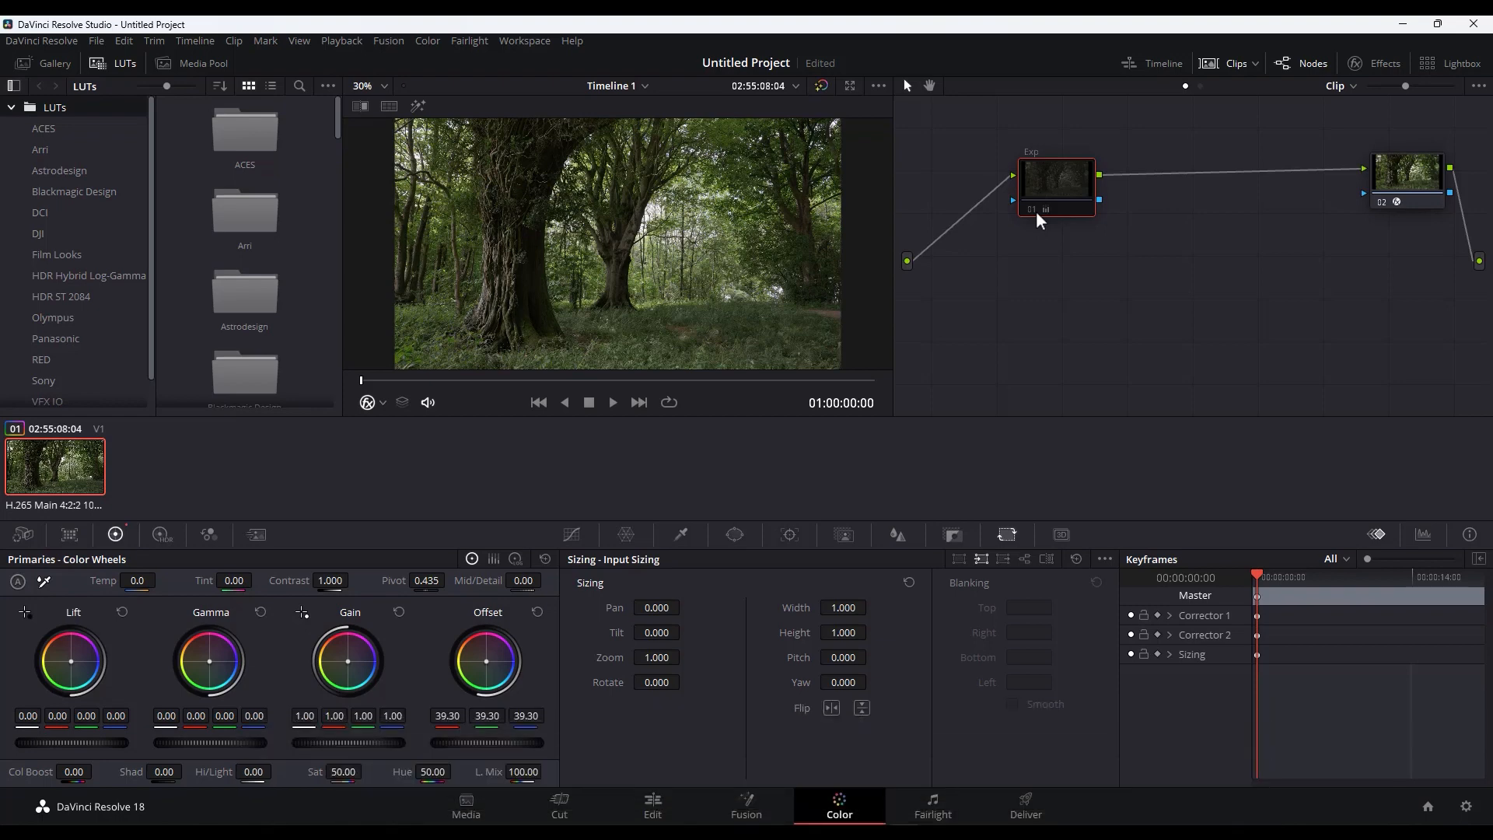
left_click(1035, 211)
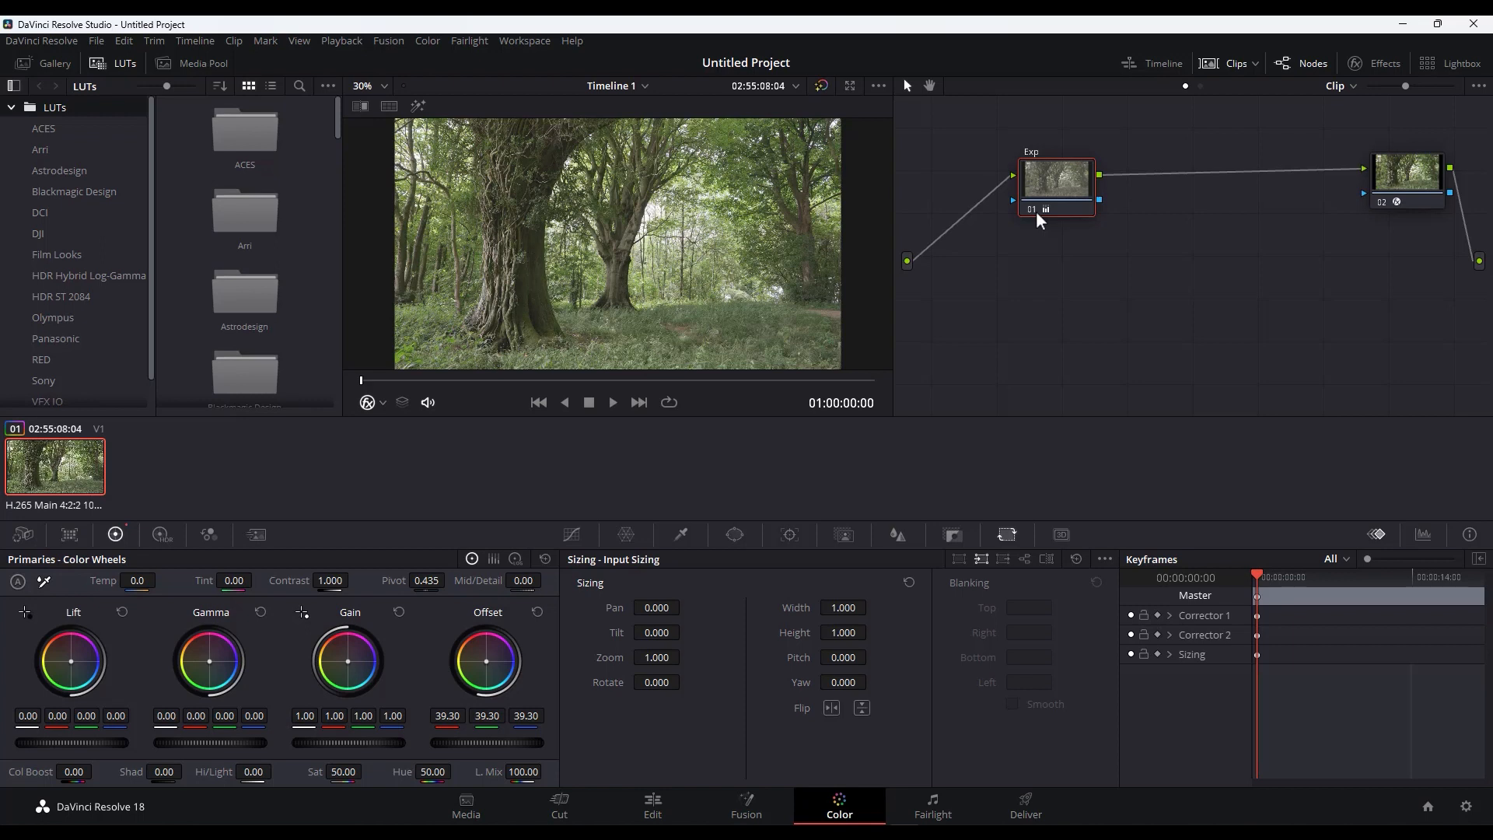
Add a serial node after Exp, label it Tmp-Sat and move it slightly away from the Exp node.
key("alt+s")
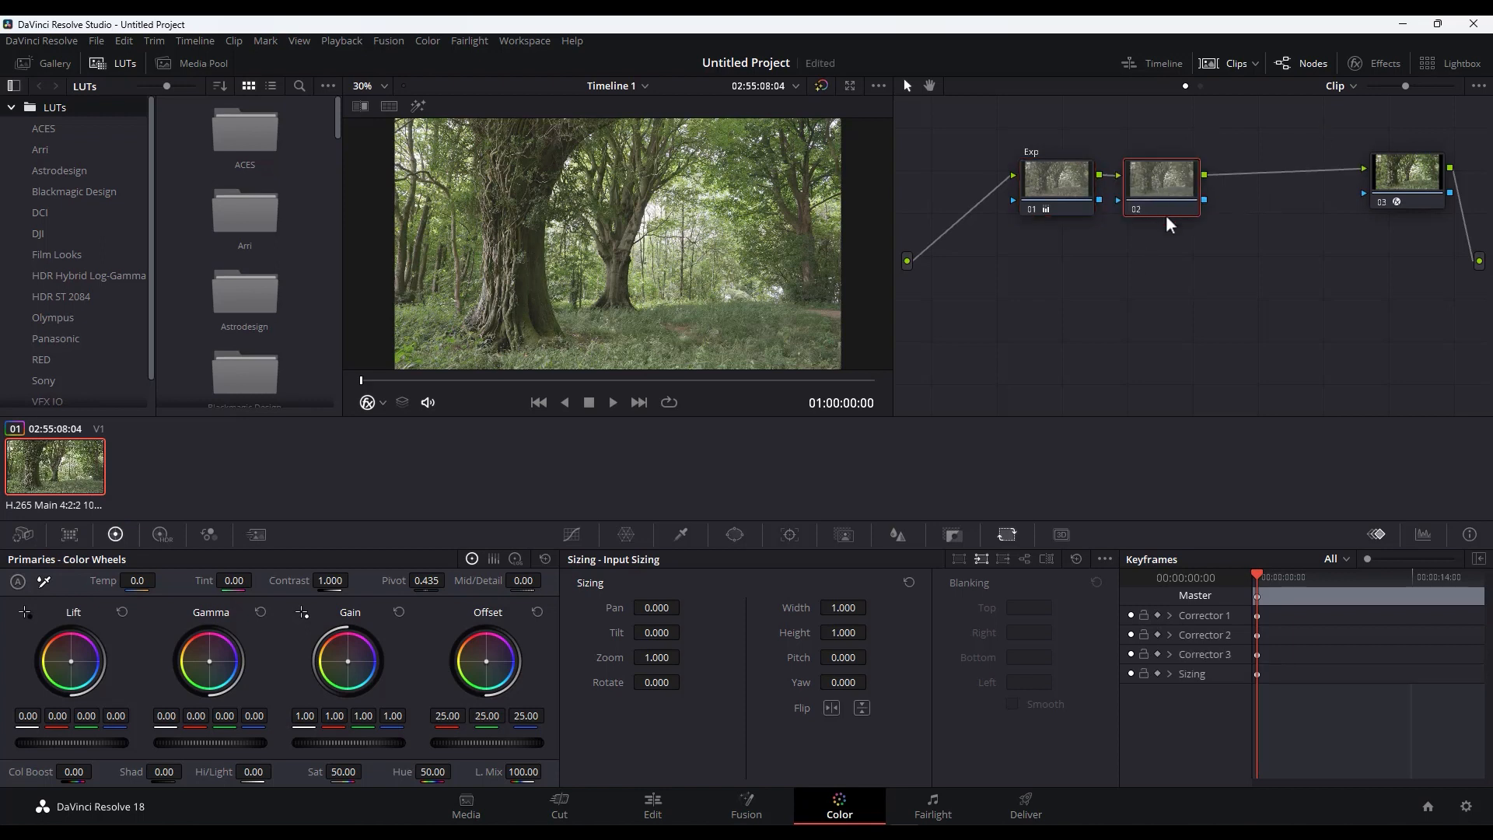
right_click(1174, 170)
right_click(1157, 175)
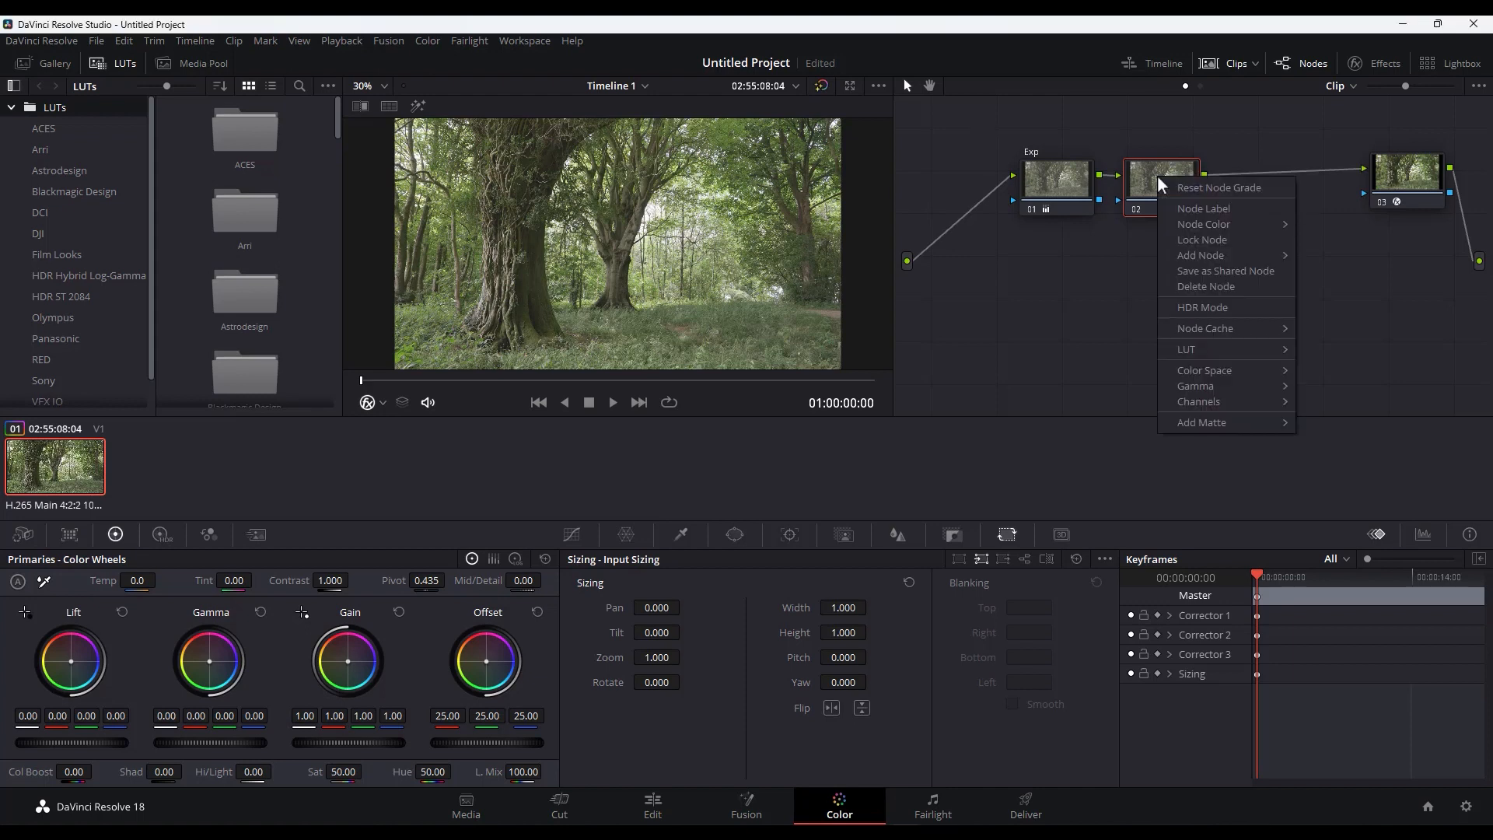
left_click(1187, 205)
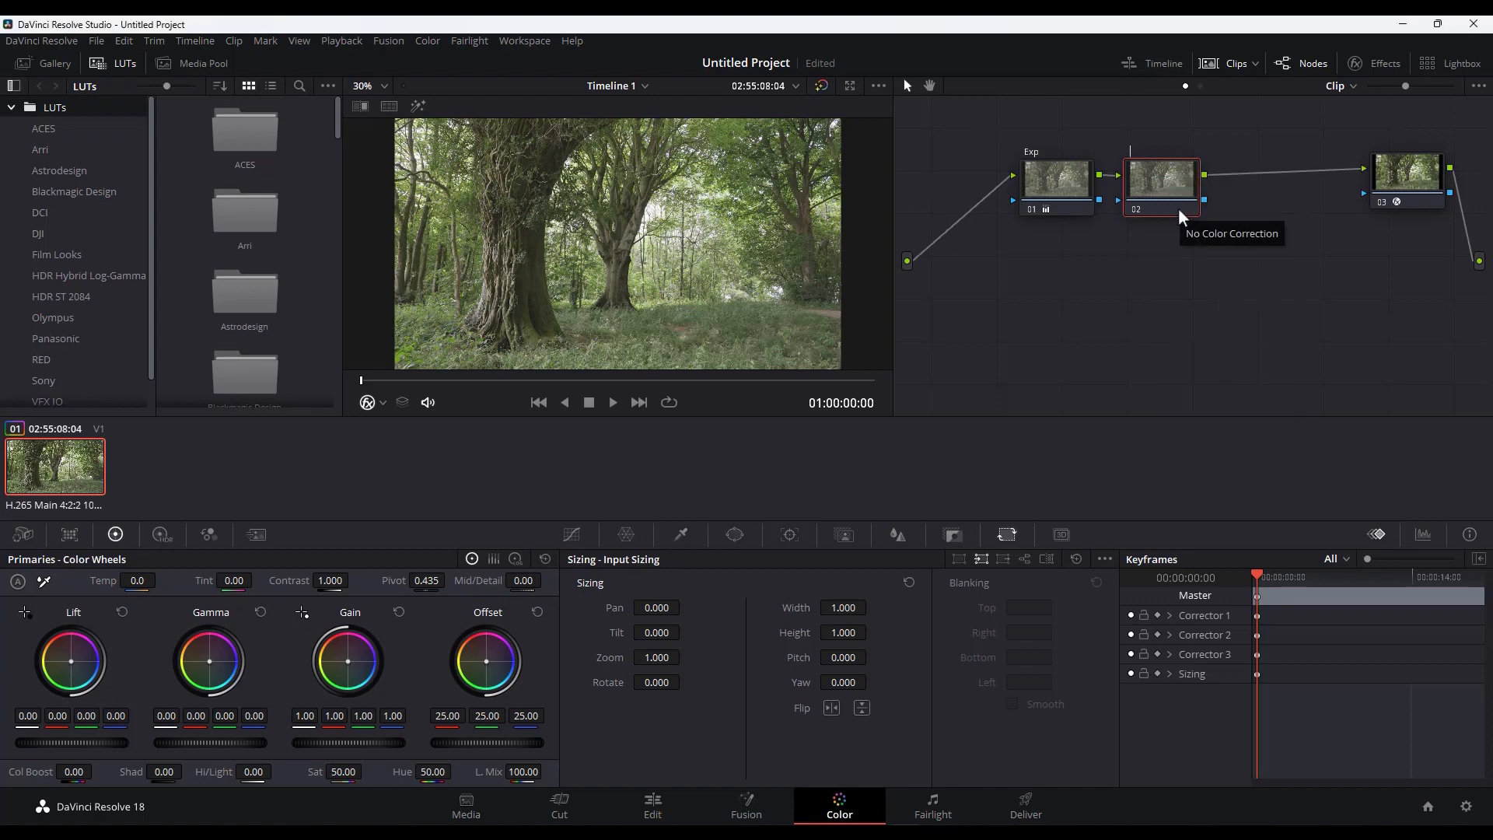
type("mp-Sat")
key("Return")
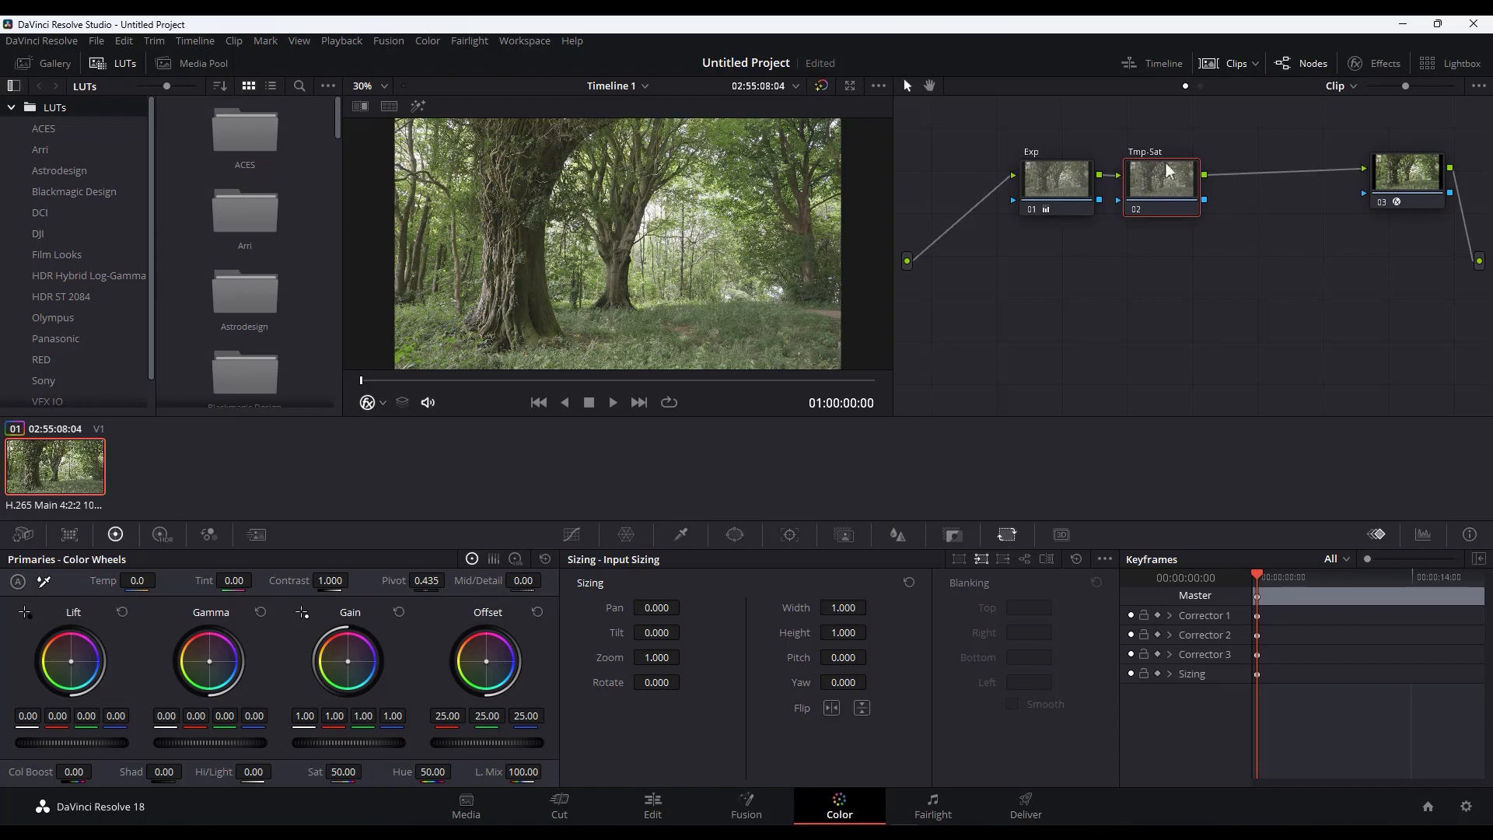
left_click_drag(1135, 184, 1196, 187)
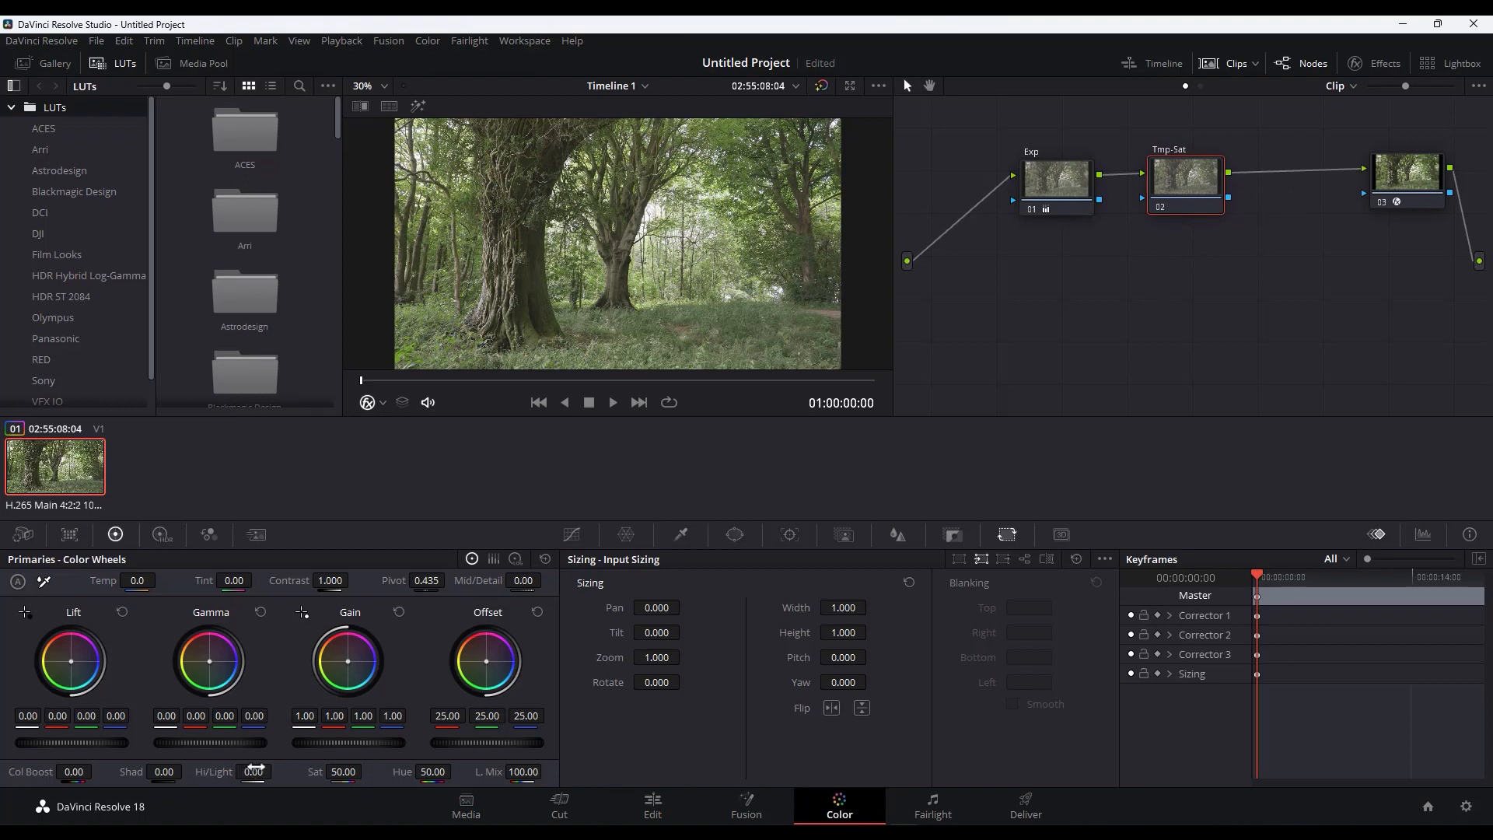
Set the Tmp-Sat node's temperature to -50.0, saturation to 55.60 and hue to 47.60.
left_click_drag(311, 772, 351, 771)
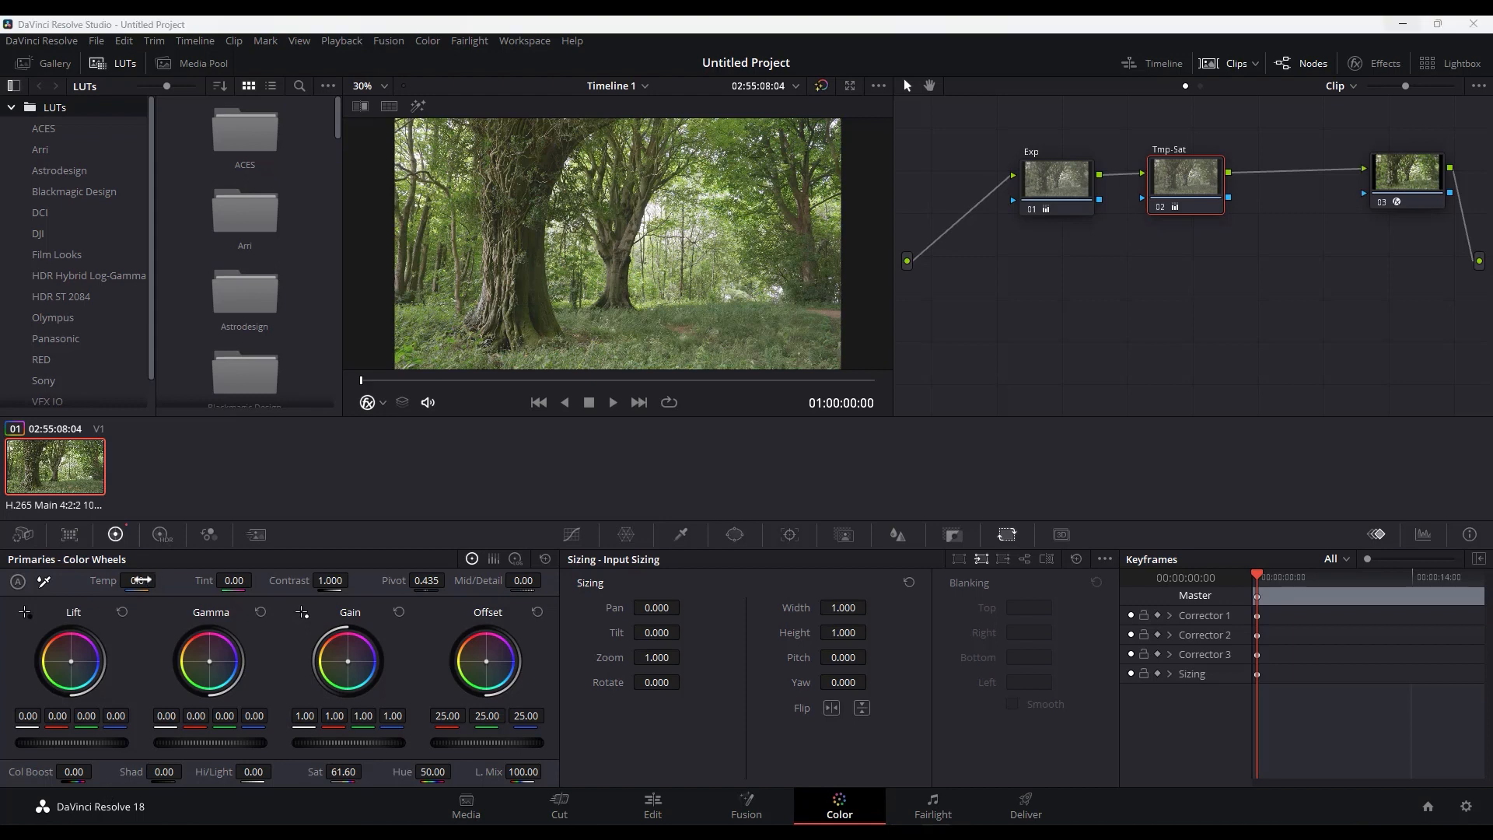
mouse_move(138, 583)
left_mouse_down()
mouse_move(172, 583)
mouse_move(135, 583)
left_mouse_up()
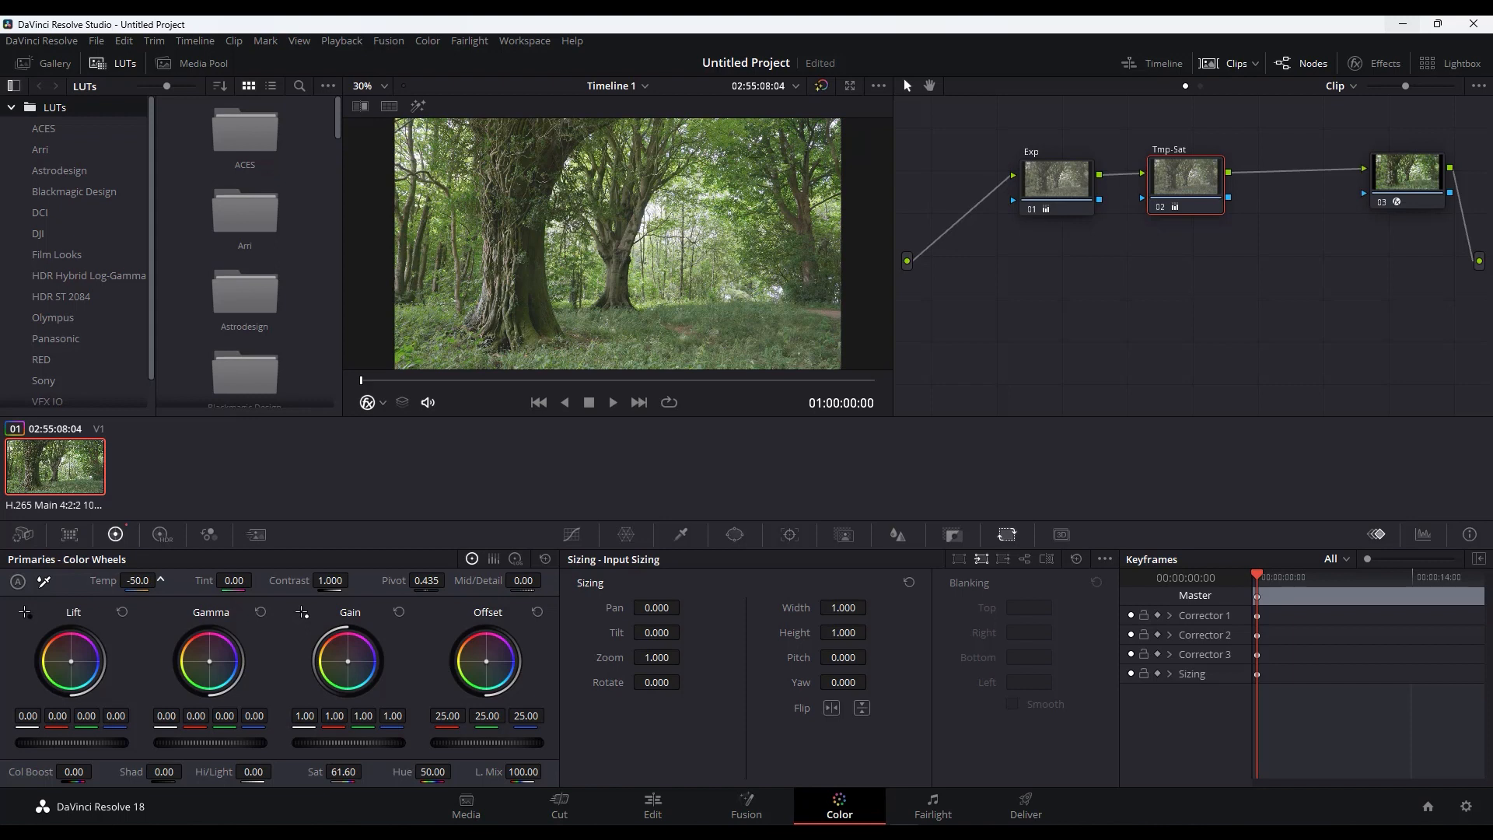
left_click_drag(367, 780, 382, 775)
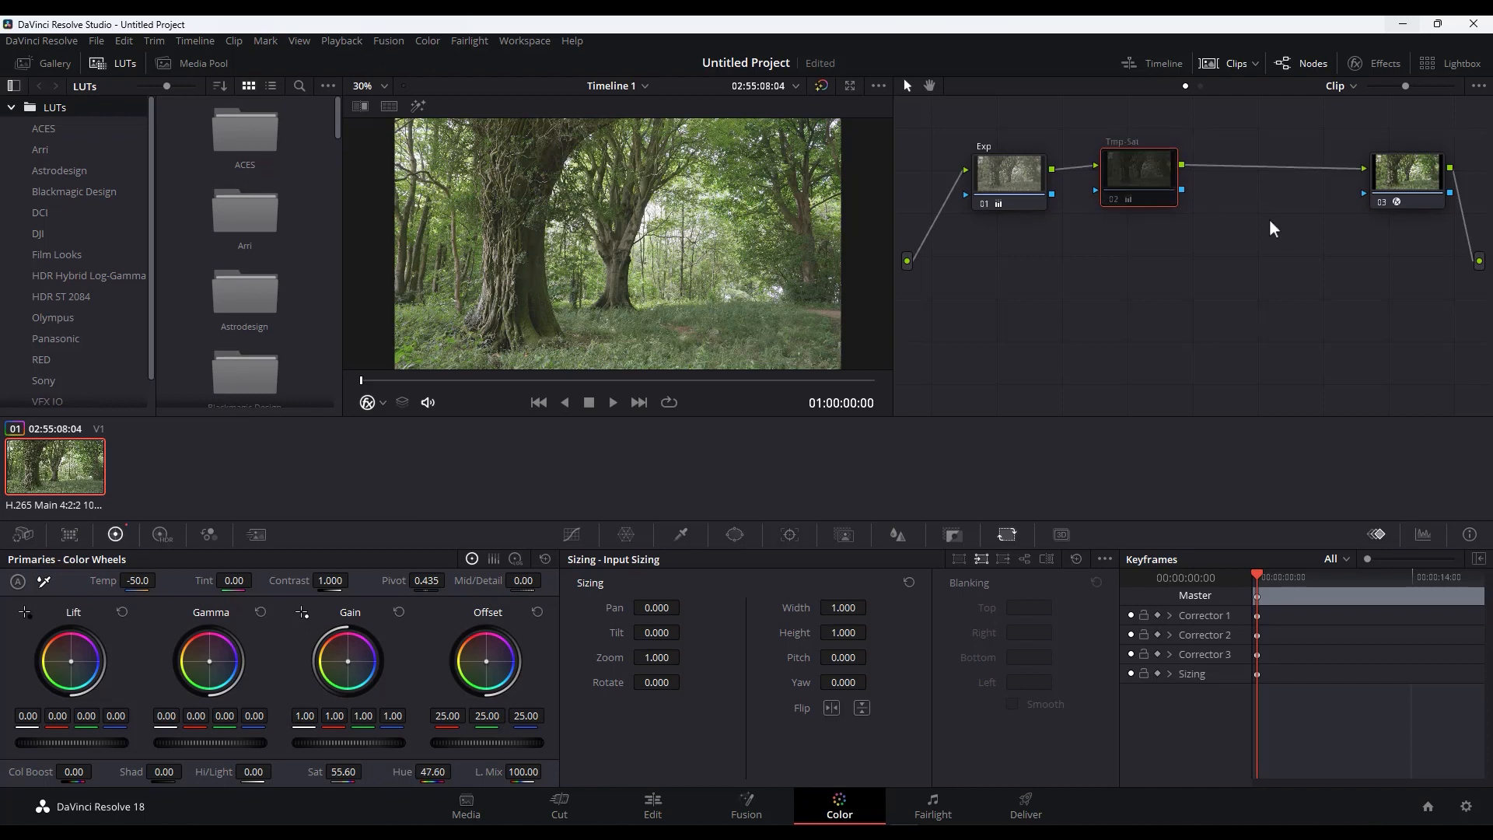
Toggle the Tmp-Sat node off and on to compare the image with and without its temperature and saturation adjustments.
left_click(1116, 199)
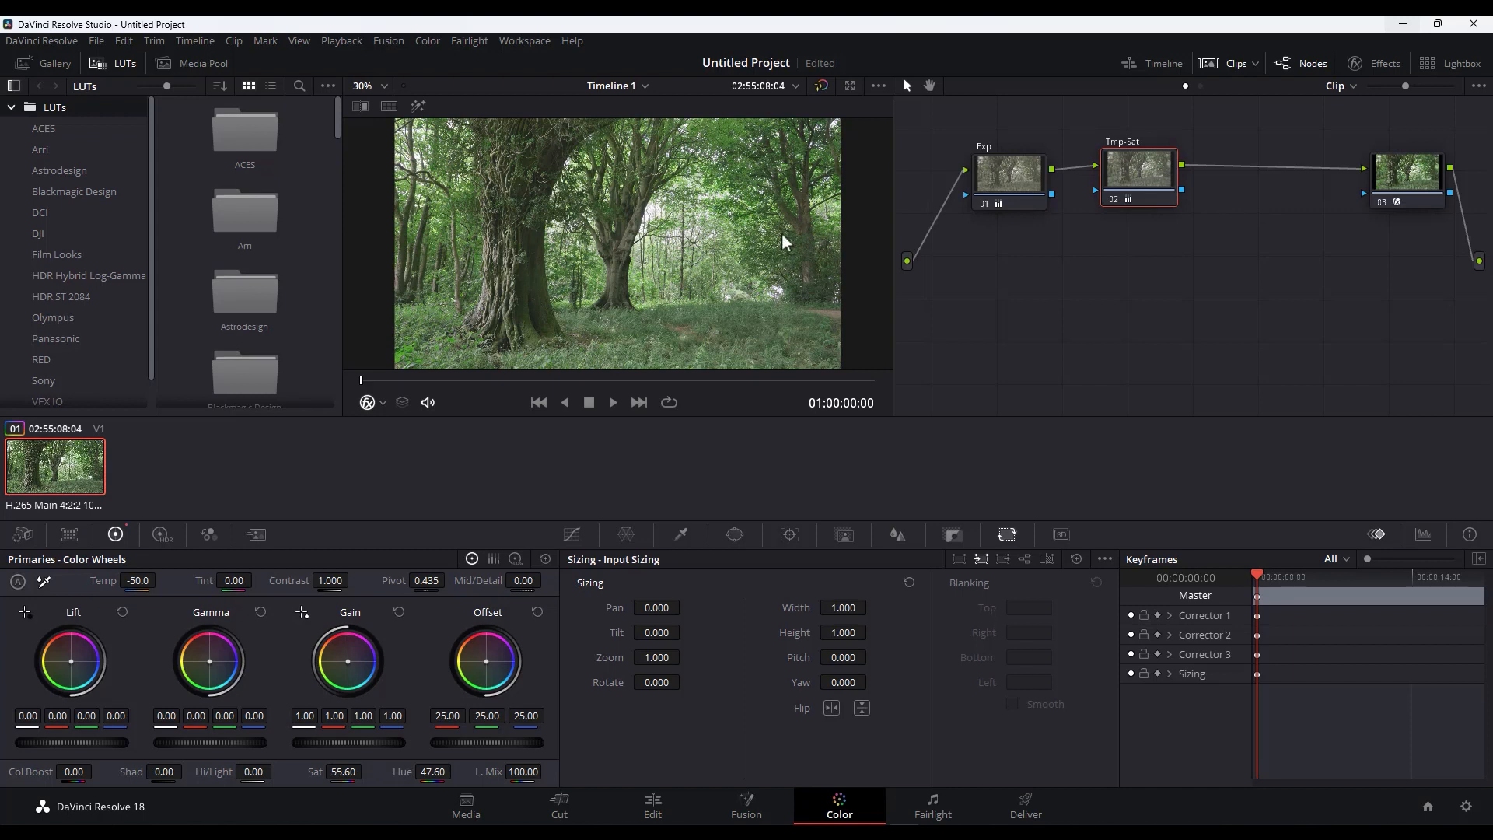
left_click(1117, 199)
left_click(1118, 199)
left_click(1117, 200)
left_click(1117, 199)
Add a serial node after Tmp-Sat and label it Style.
key("alt+s")
right_click(1238, 167)
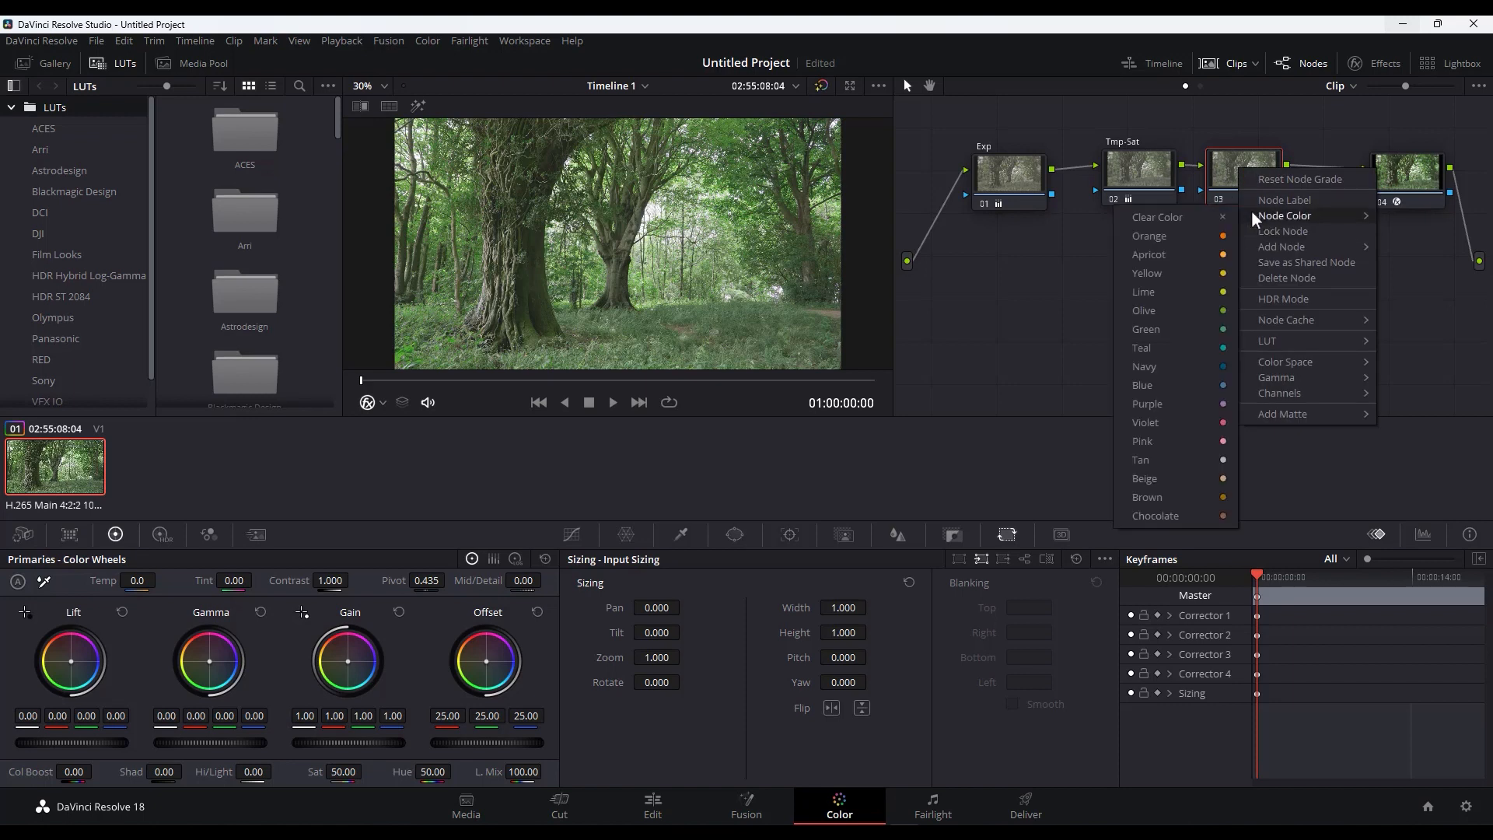
left_click(1258, 199)
type("Style")
key("Return")
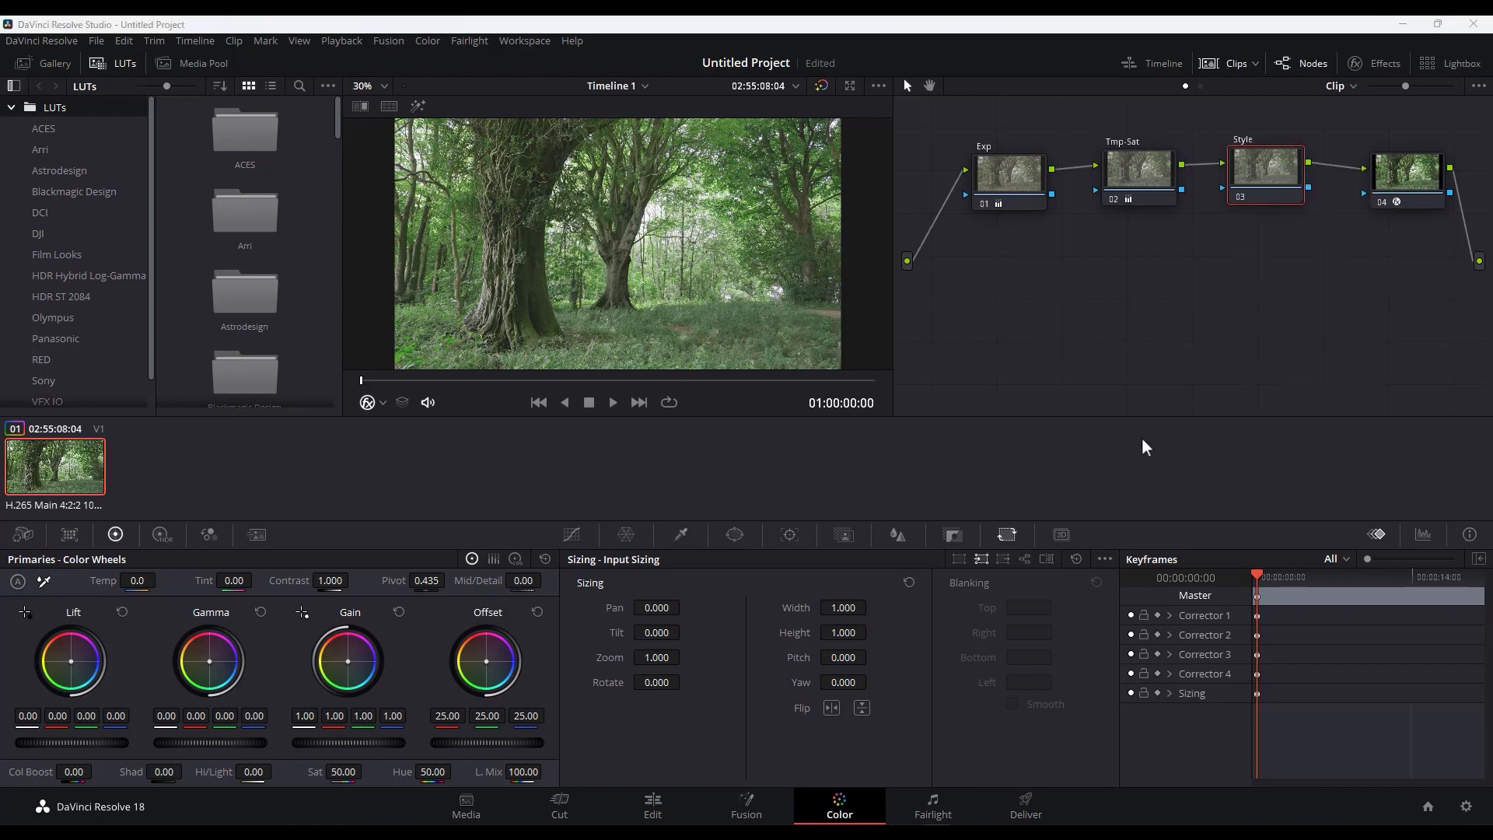
Shape the Style node's custom curve into a contrast curve by anchoring the highlights and lowering the shadows.
left_click(572, 534)
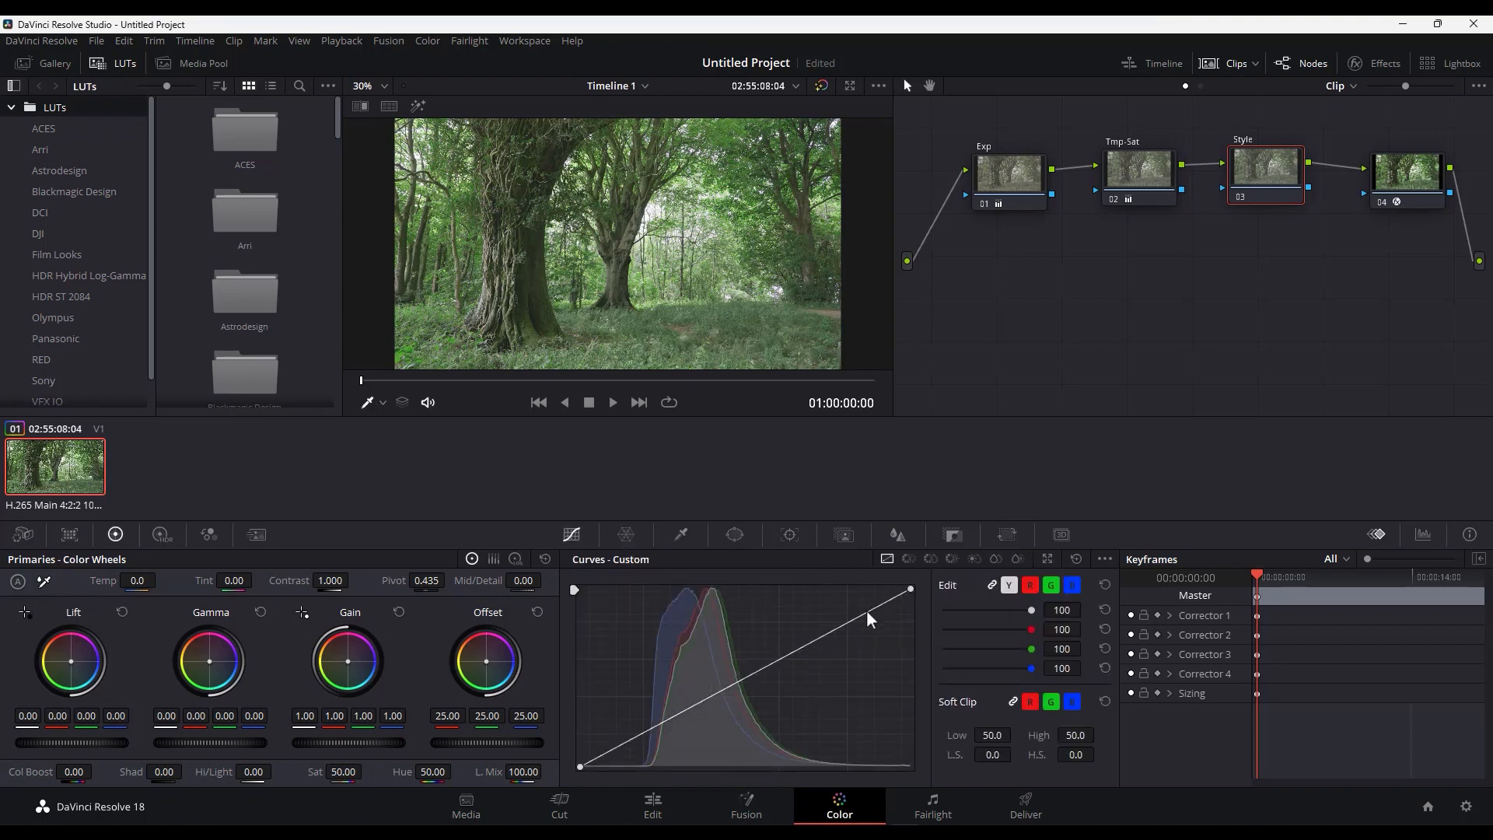
left_click_drag(865, 610, 861, 608)
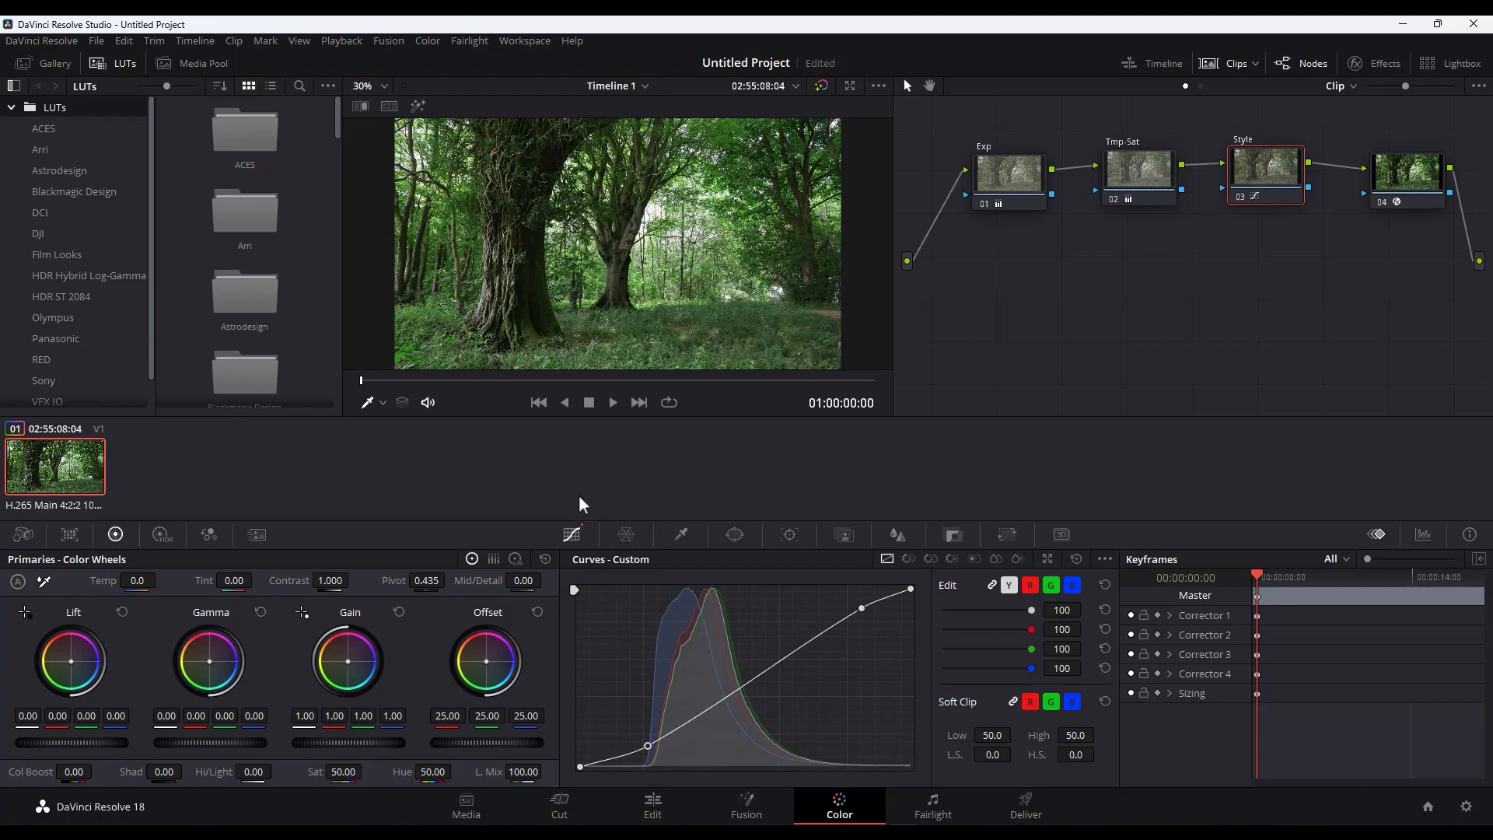
Save the project and set the Style node's log wheels to shadows -0.58, -0.13, -0.16, low range 0.000 and high range 0.390.
left_click(516, 560)
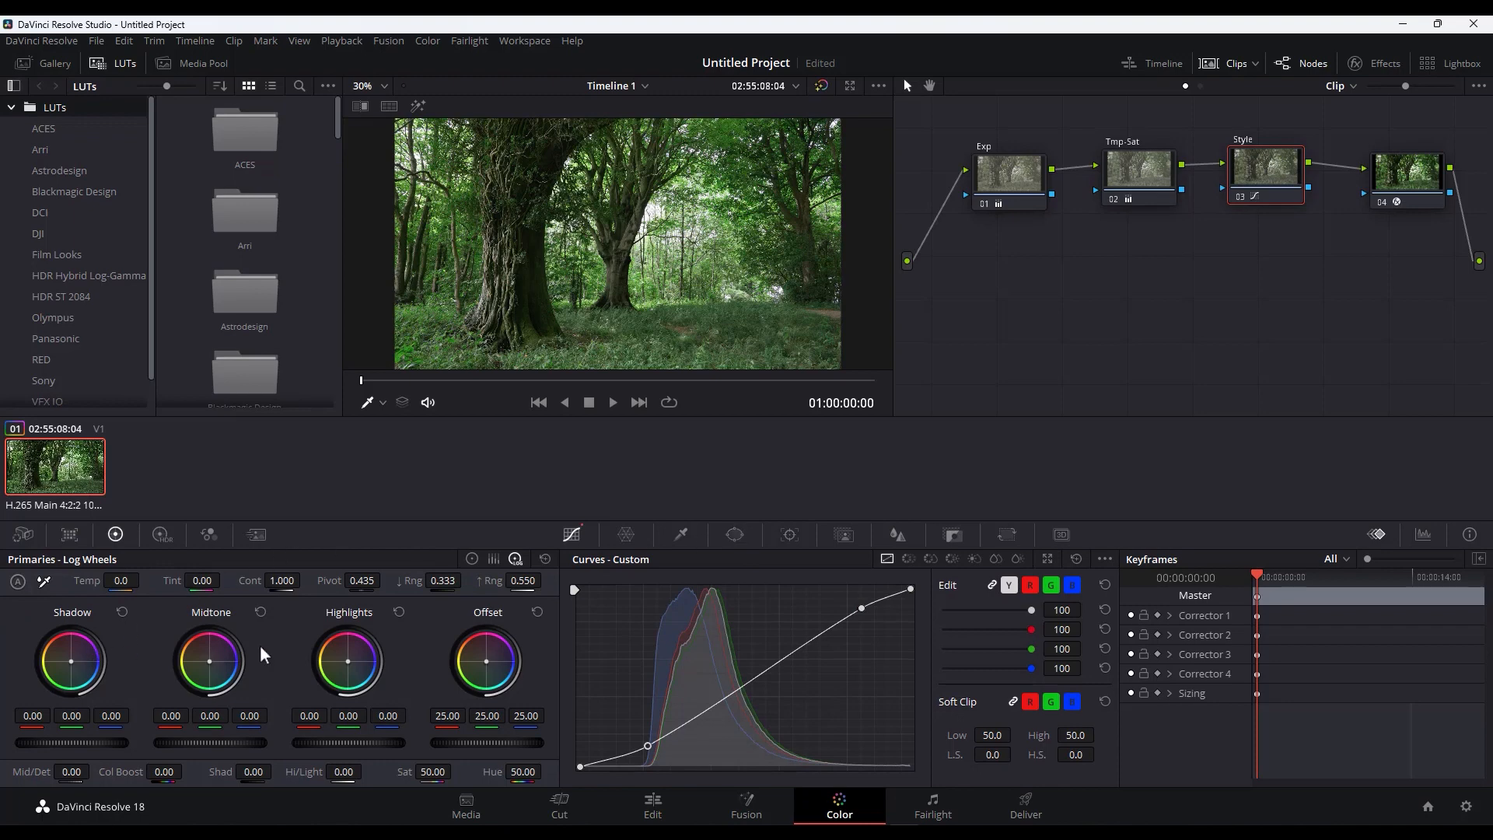
left_click(471, 558)
left_click(515, 560)
key("ctrl+s")
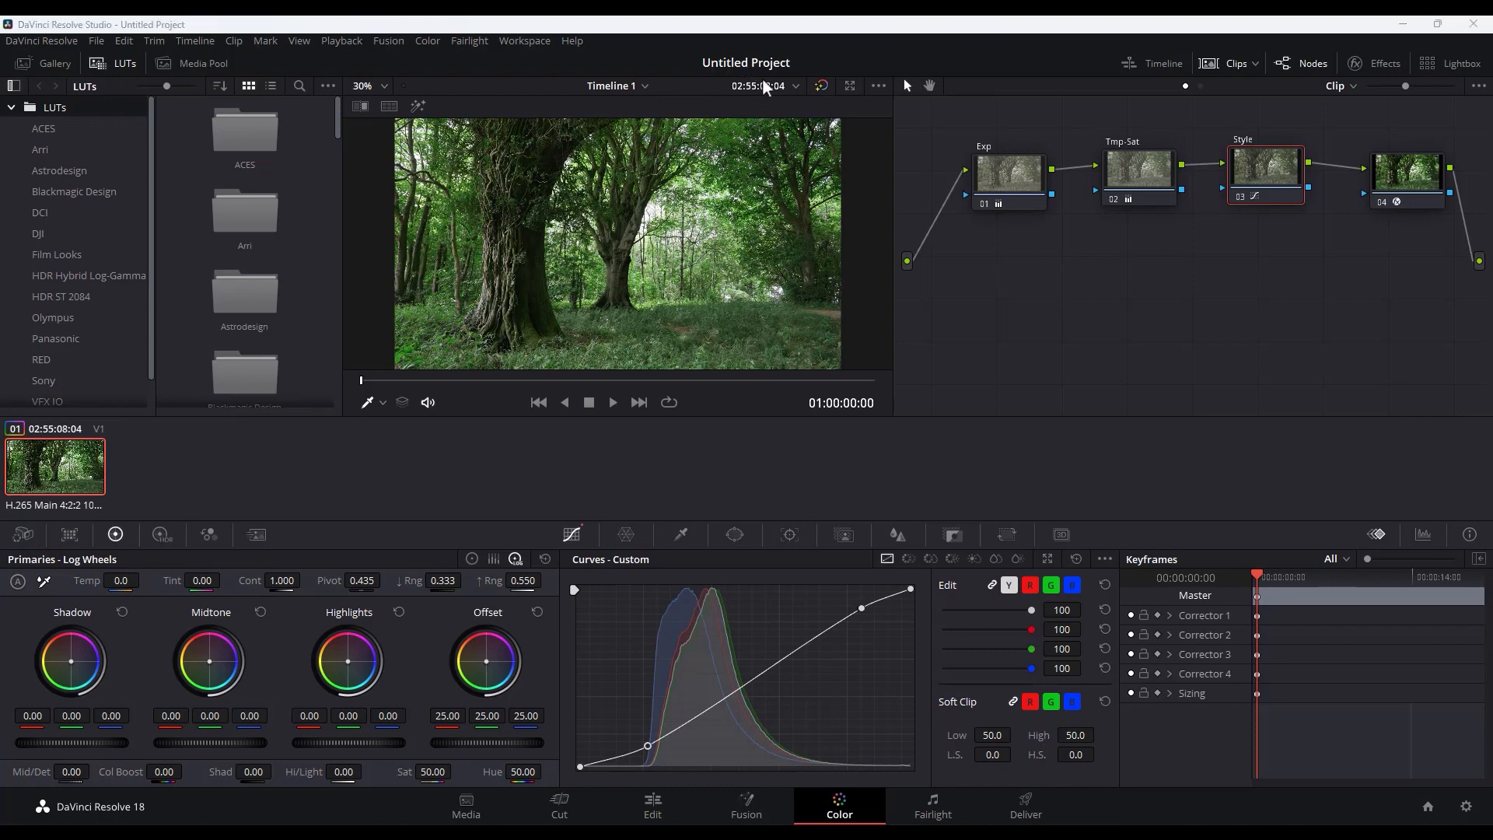
left_click_drag(362, 379, 279, 386)
left_click_drag(75, 669, 73, 674)
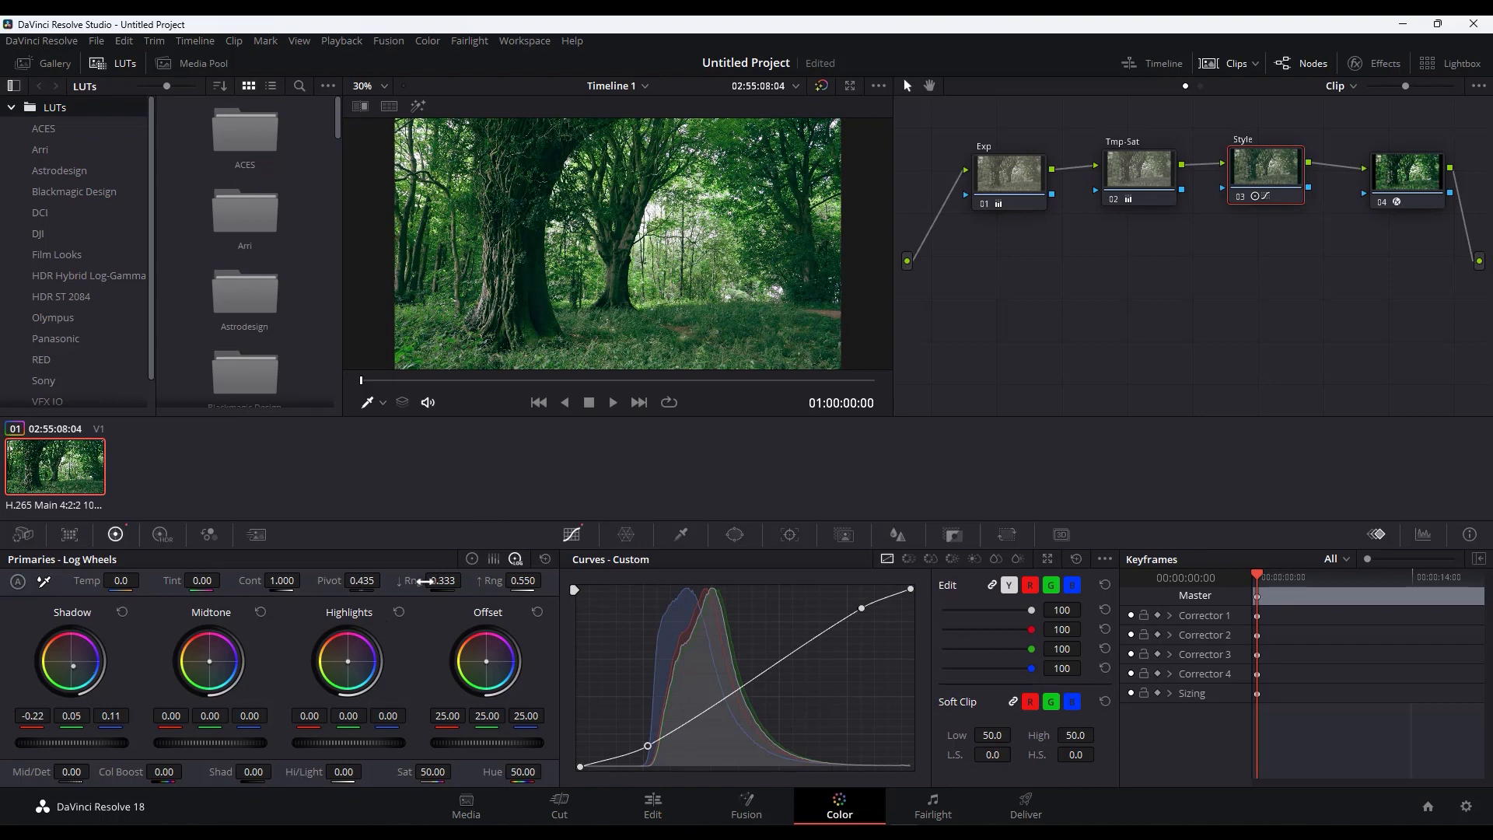
mouse_move(433, 579)
left_mouse_down()
mouse_move(466, 579)
mouse_move(446, 583)
left_mouse_up()
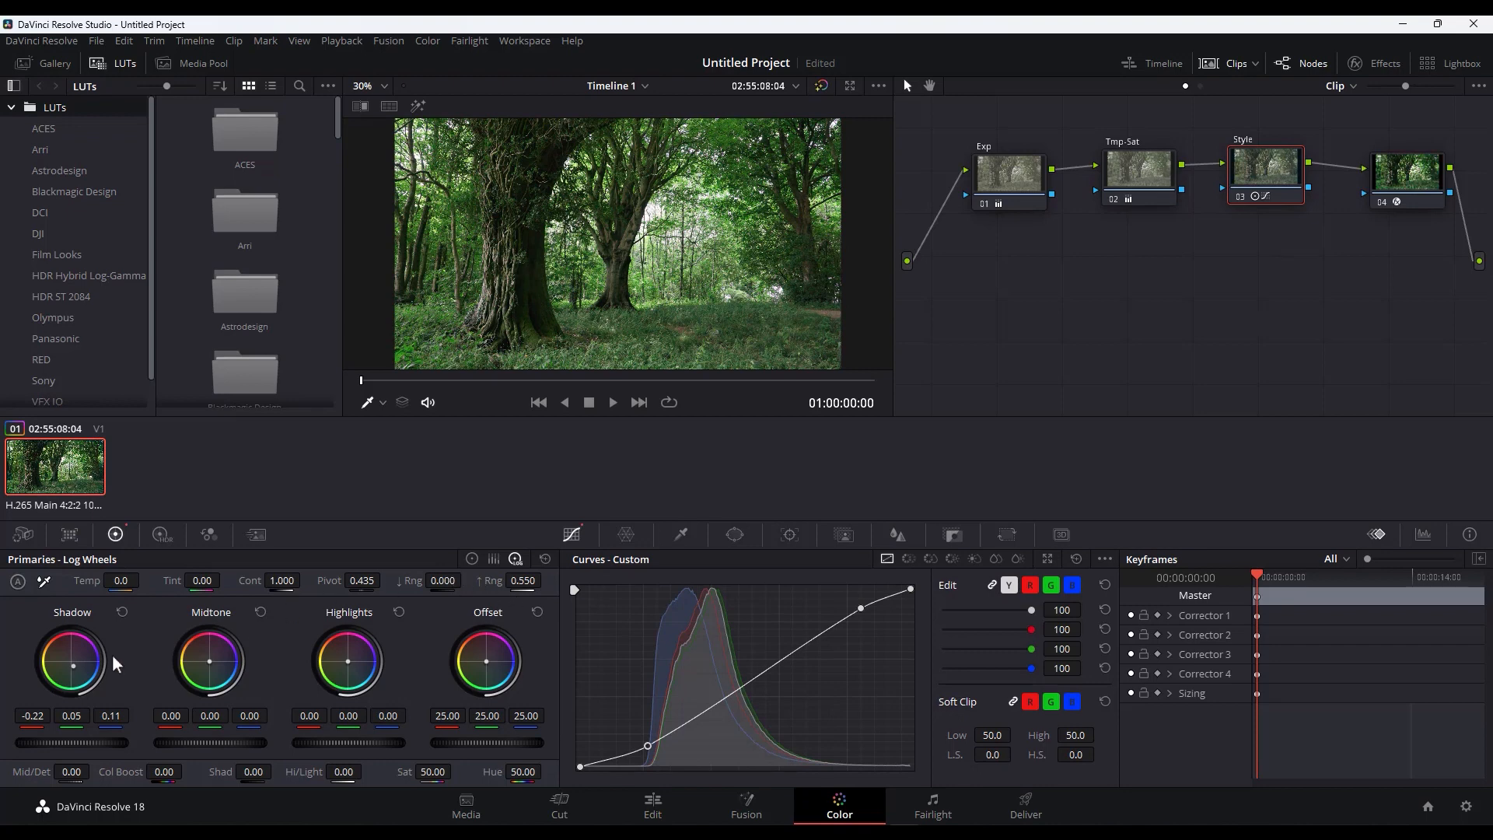
left_click_drag(74, 666, 76, 670)
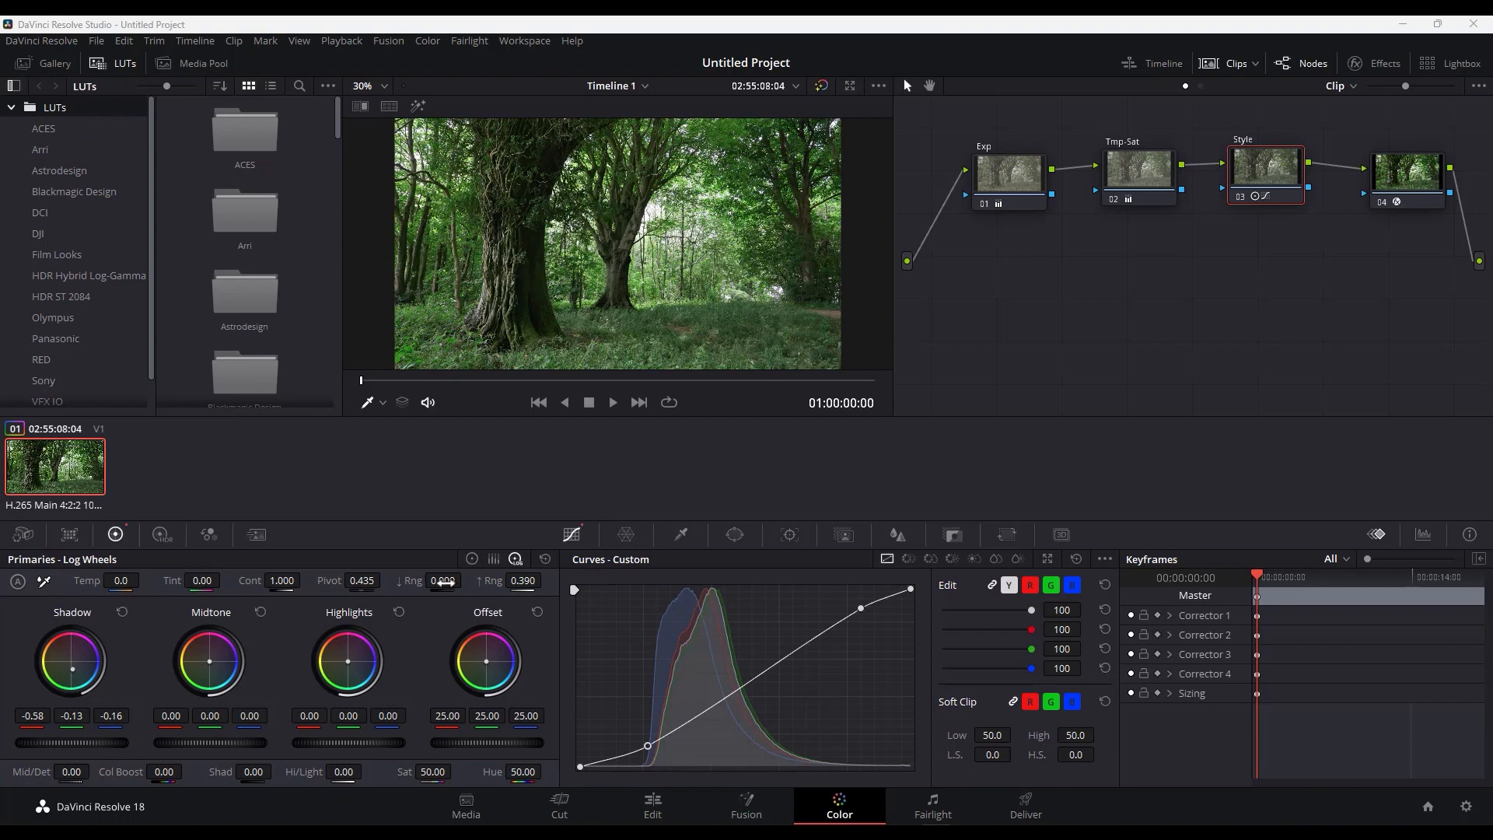
Try a low range of 0.326 on the Style node and compare the image with the node disabled and enabled.
left_click_drag(443, 583, 466, 580)
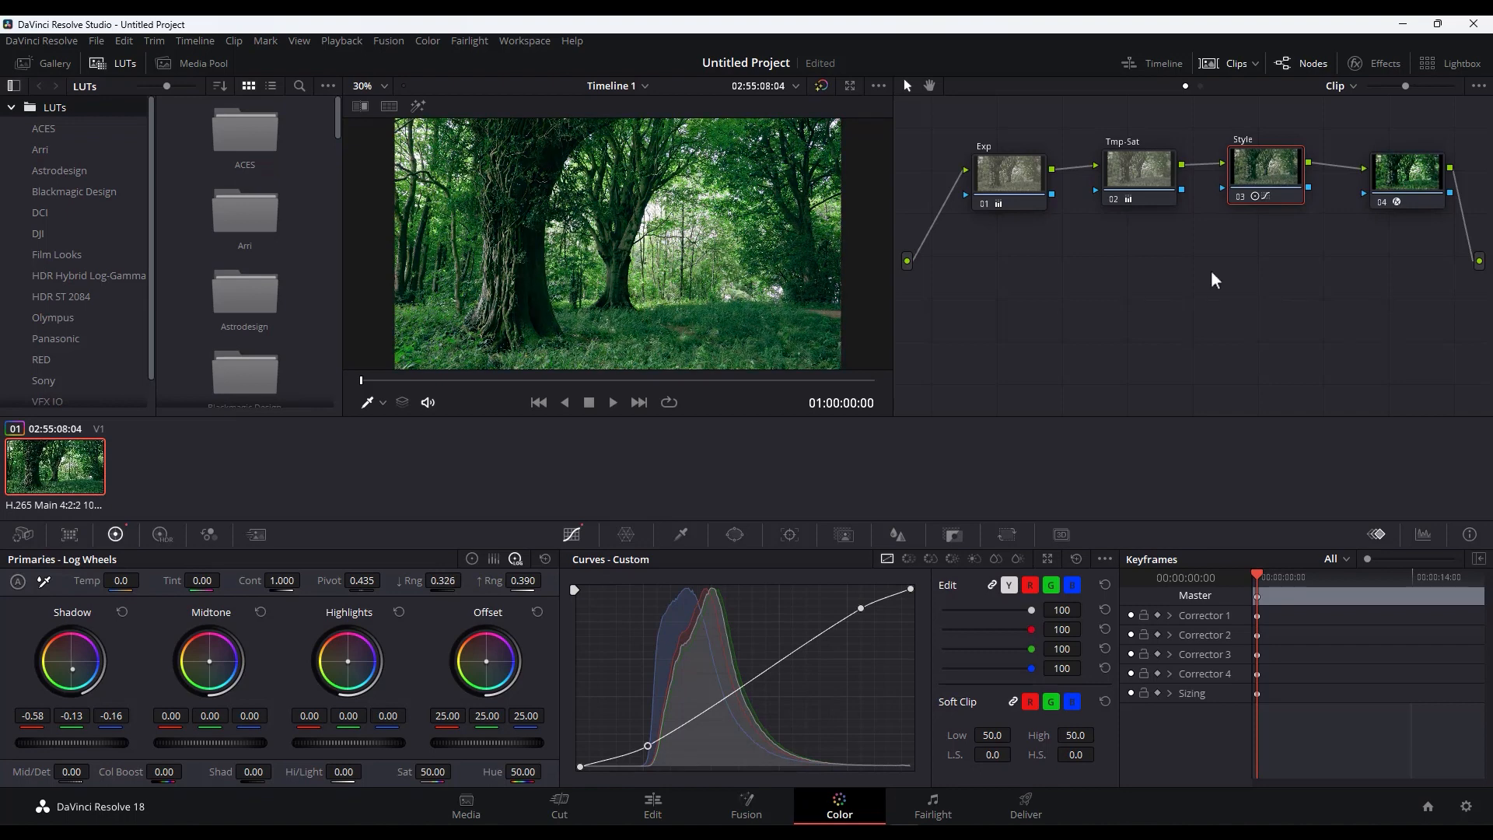
left_click(1241, 196)
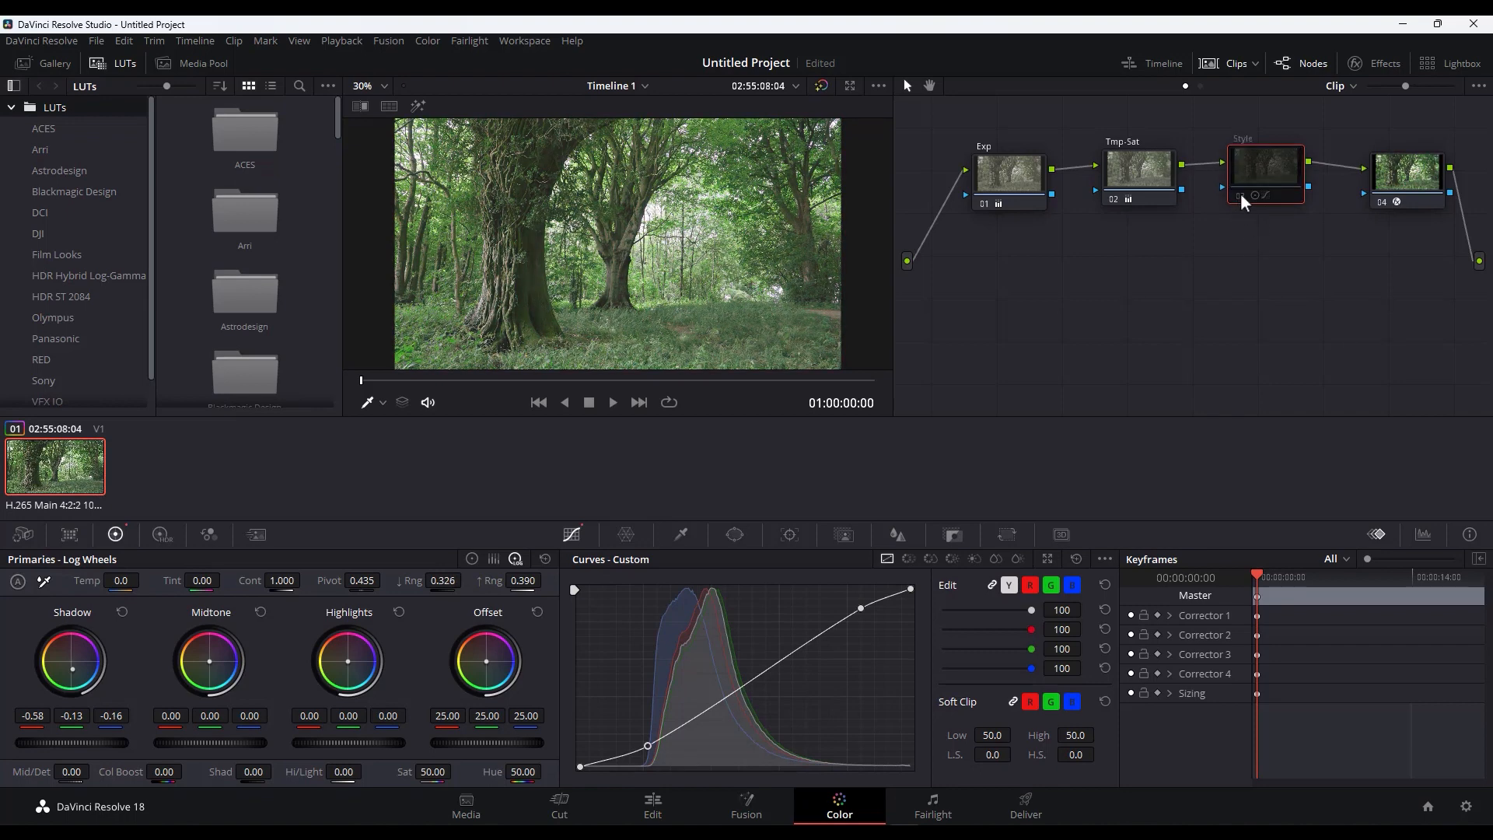
left_click(1241, 196)
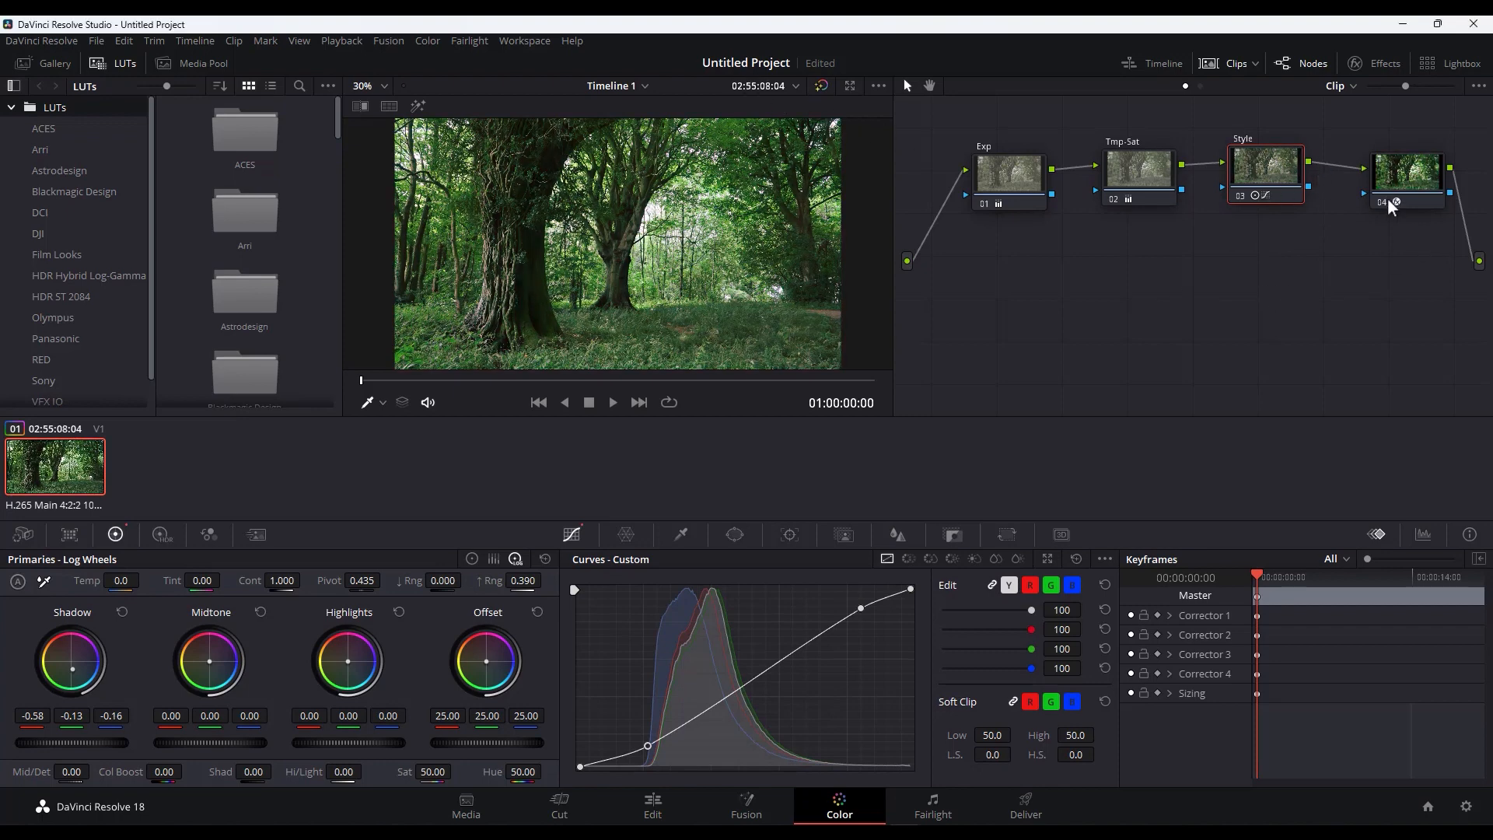
Disable and re-enable the Color Space Transform node to compare the graded image with the untransformed log image.
left_click(1387, 198)
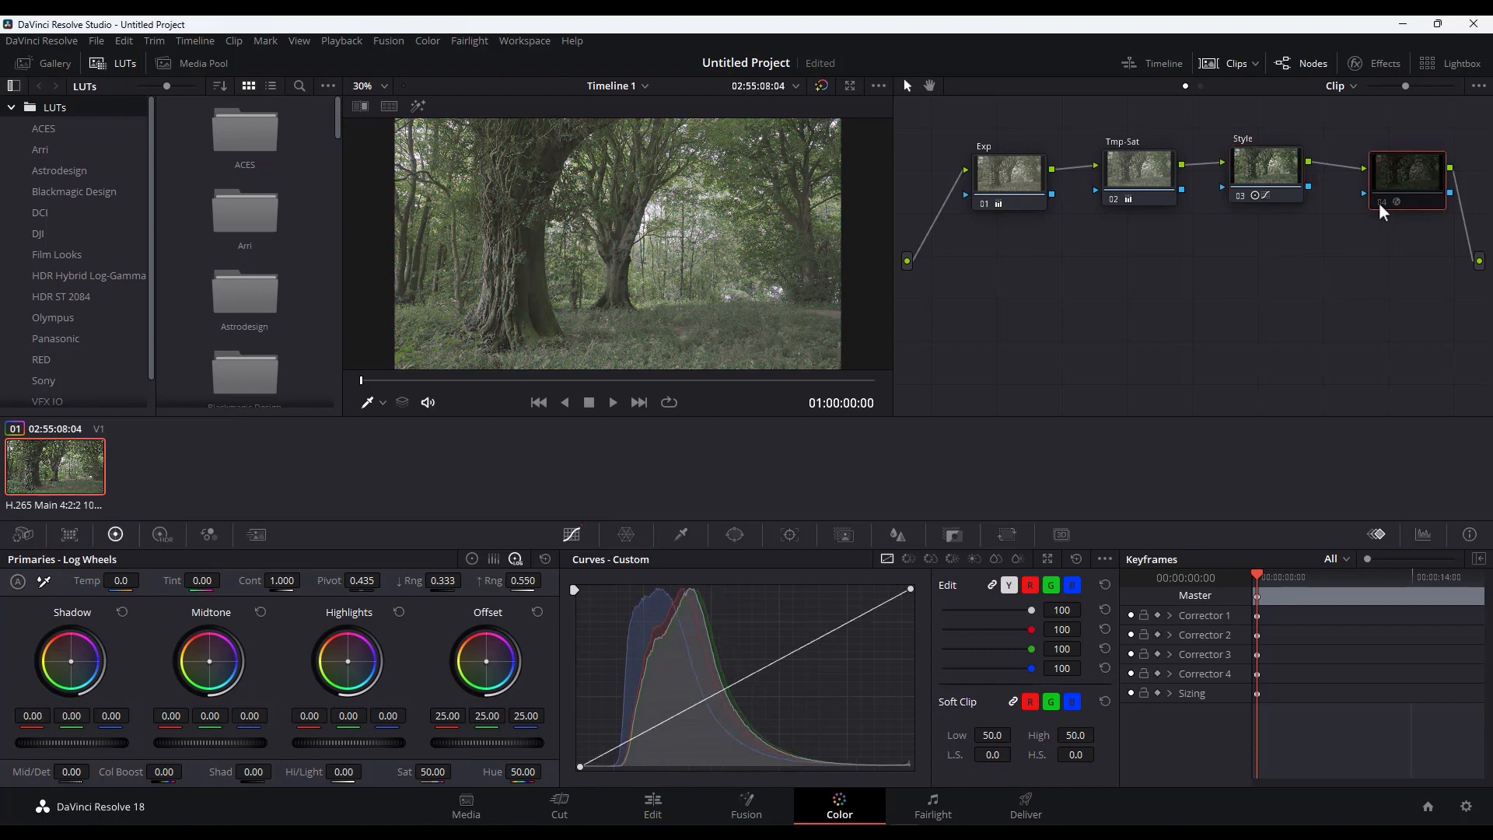
left_click(1379, 202)
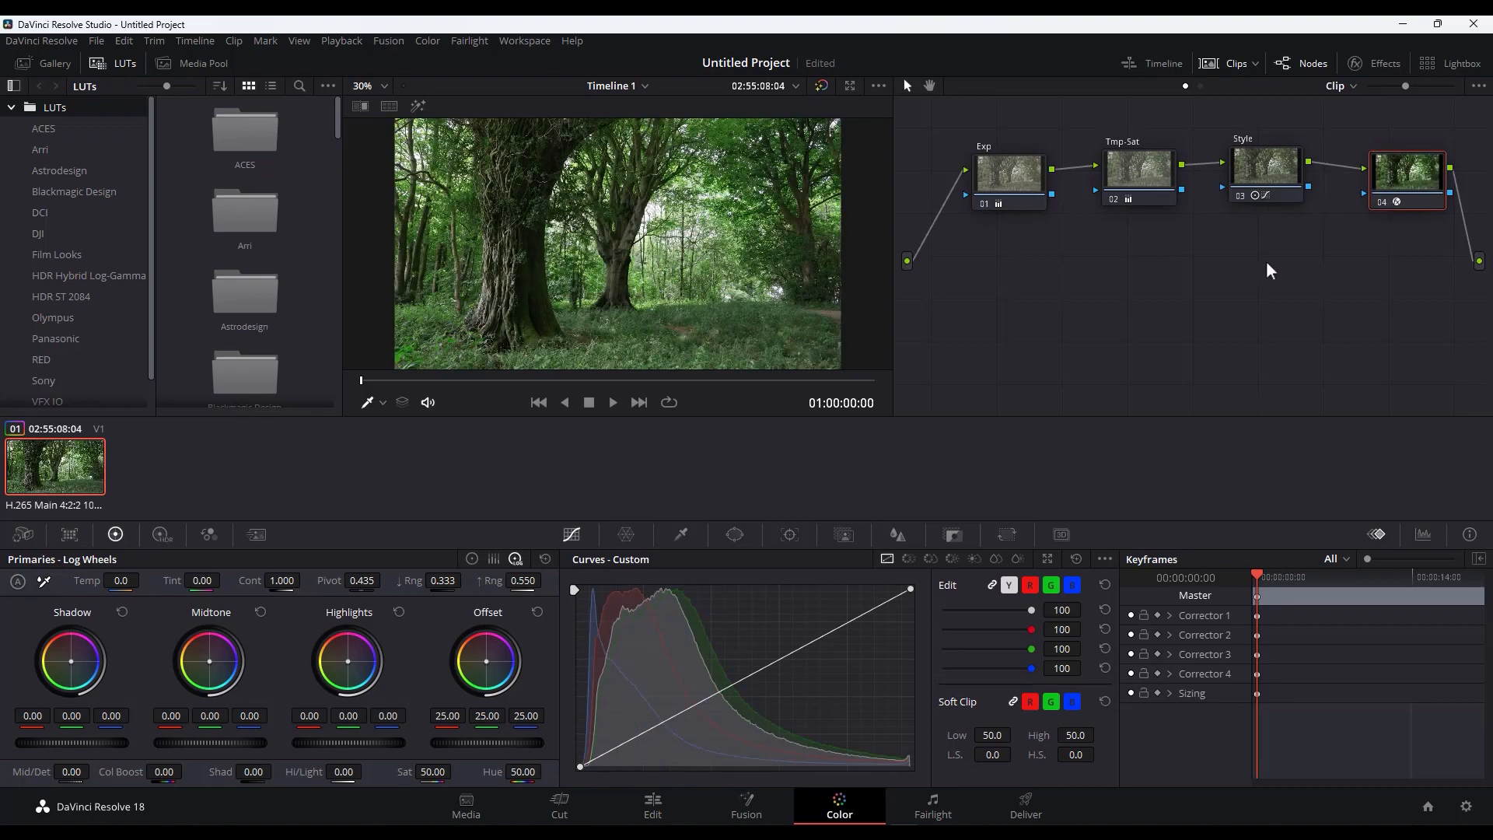
left_click(1140, 171)
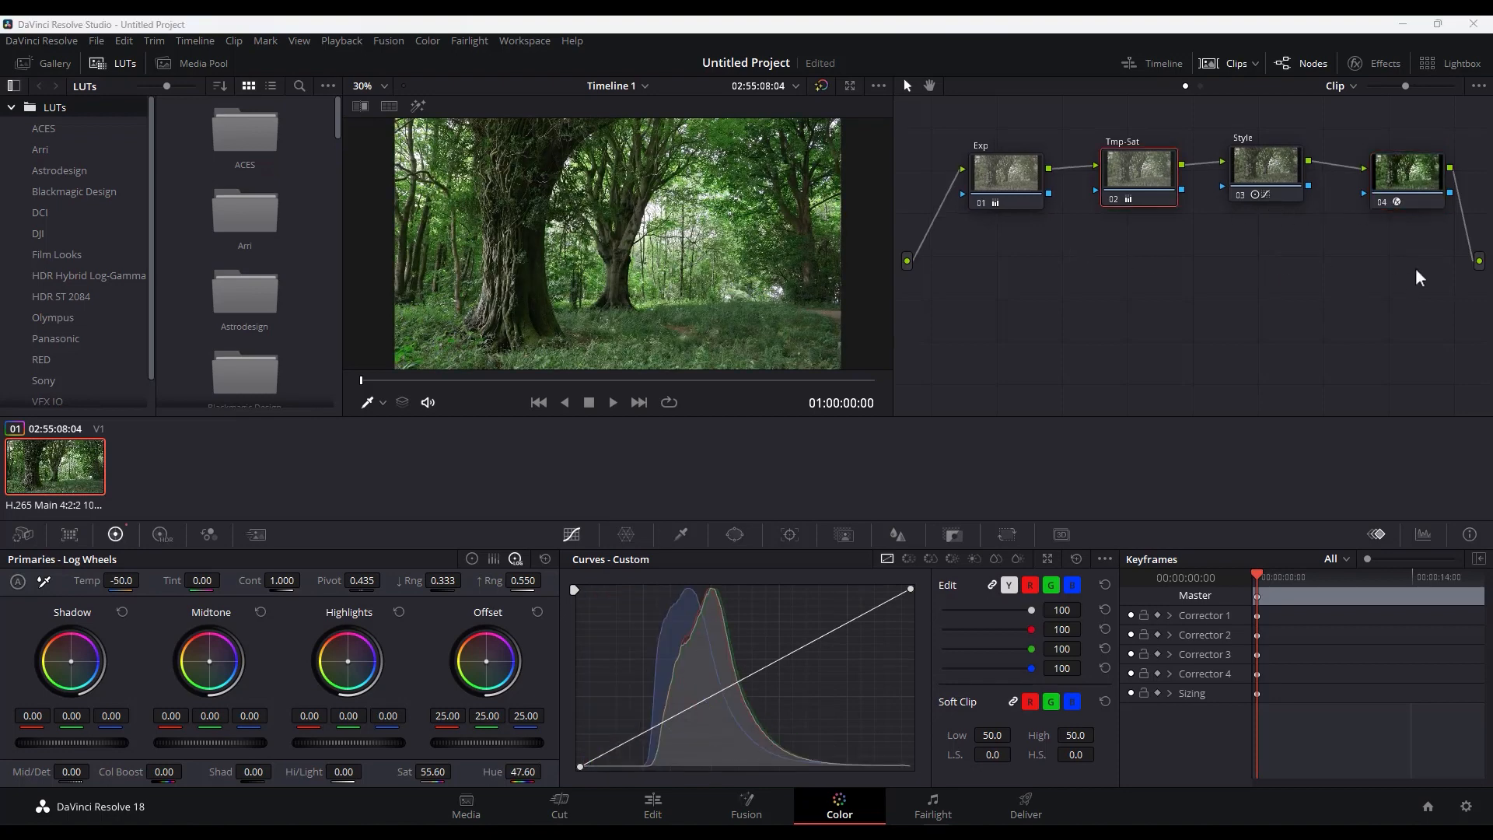
Disable all four nodes, from the Color Space Transform back to Exp, to view the original S-Log3 footage.
left_click_drag(1417, 271, 989, 140)
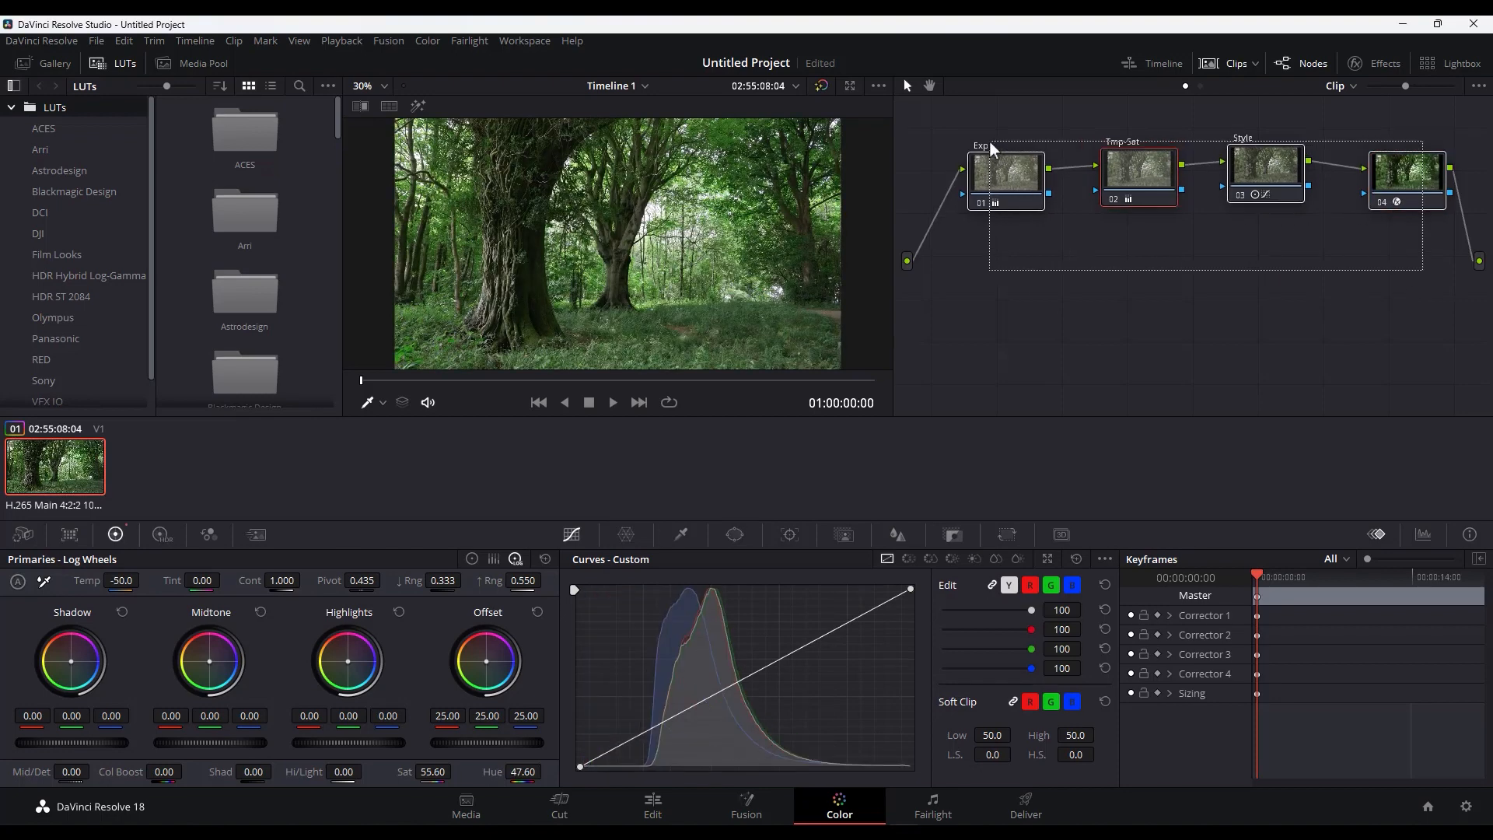
left_click(1381, 202)
left_click(1239, 195)
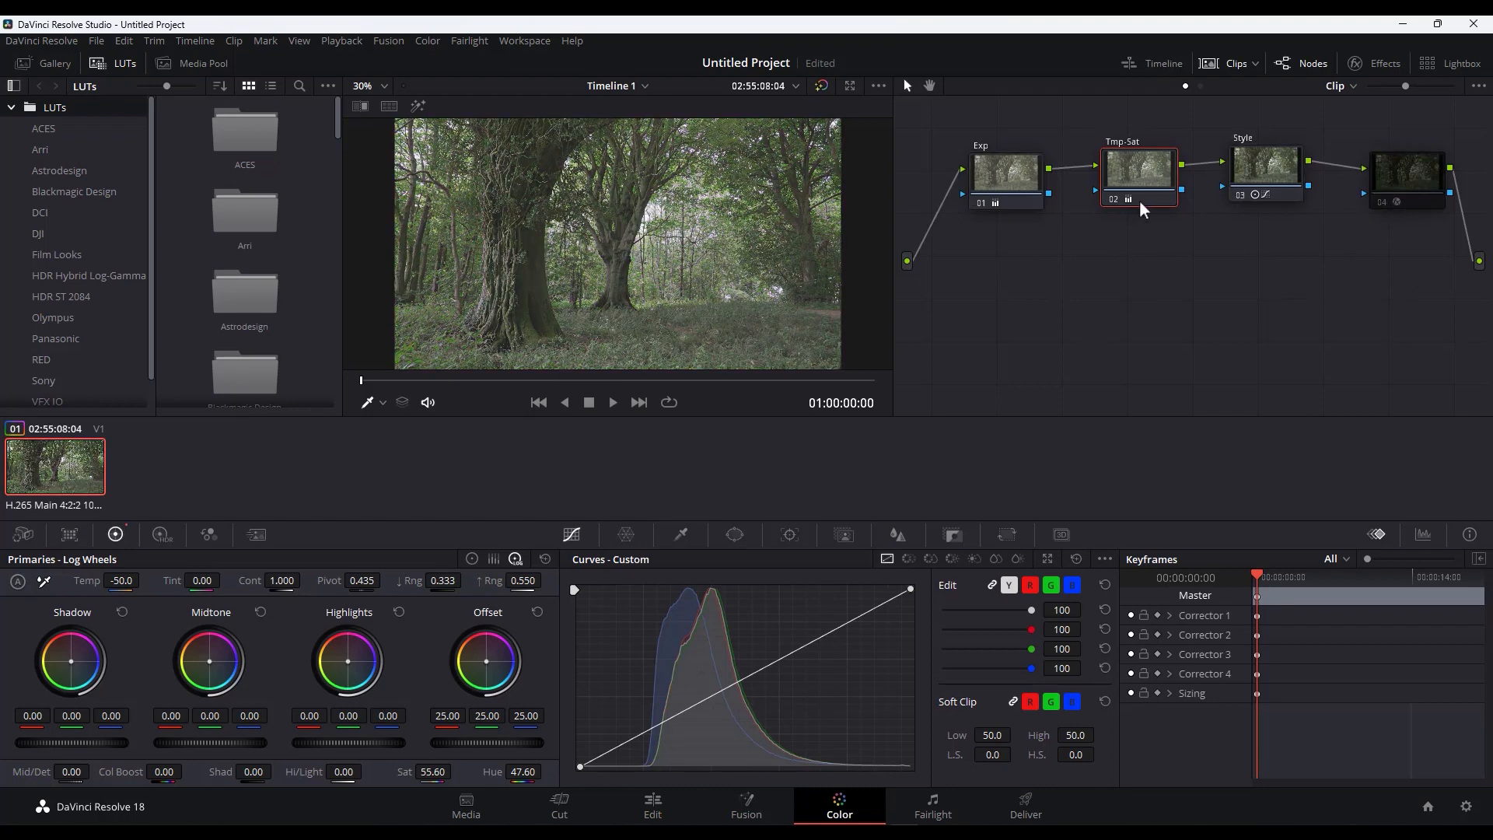
left_click(1112, 199)
left_click(981, 203)
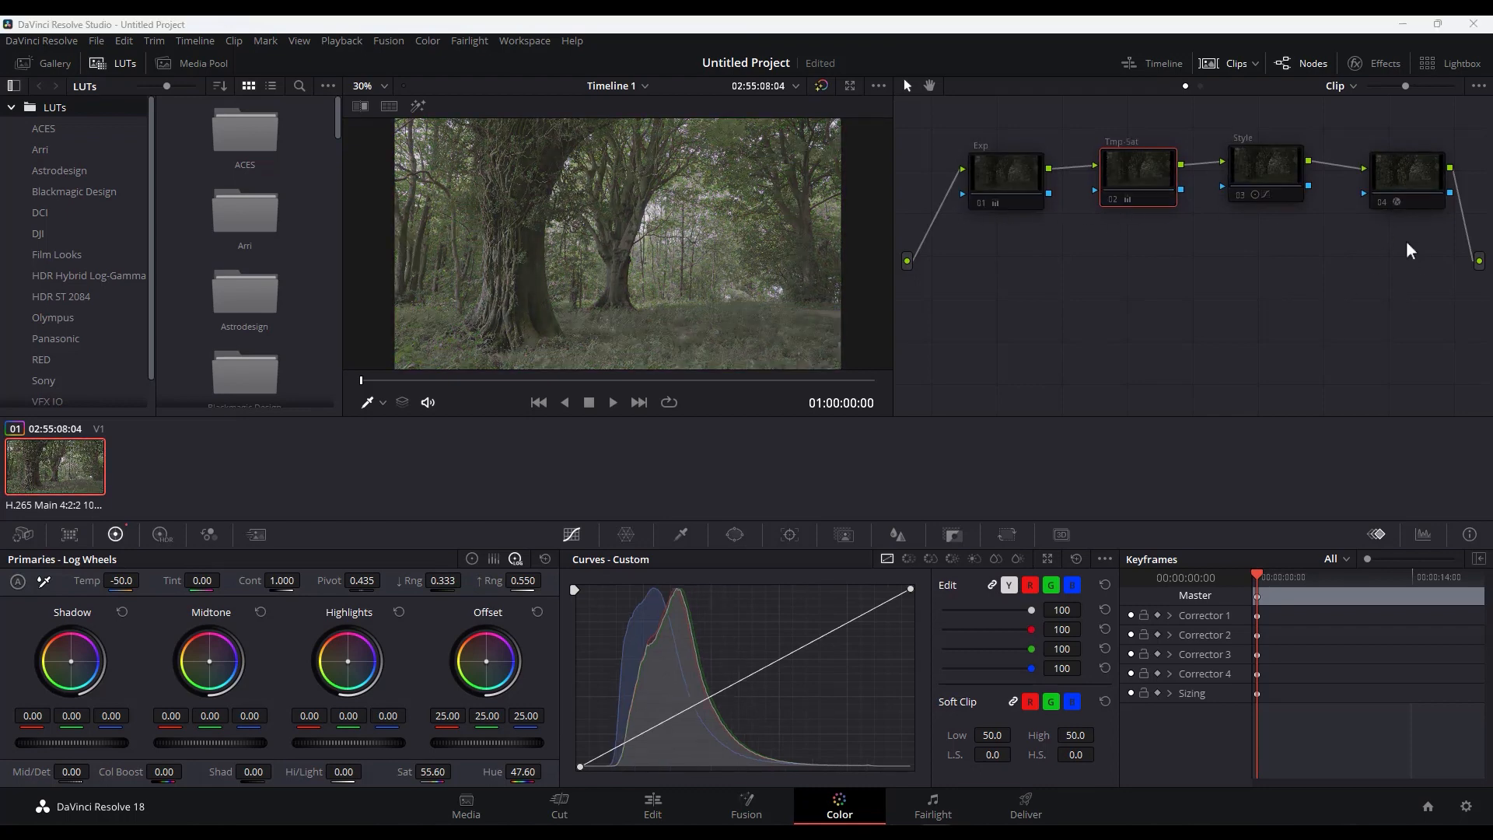
Re-enable the Color Space Transform, Exp, Tmp-Sat and Style nodes one after another to review each stage of the grade.
left_click(1423, 201)
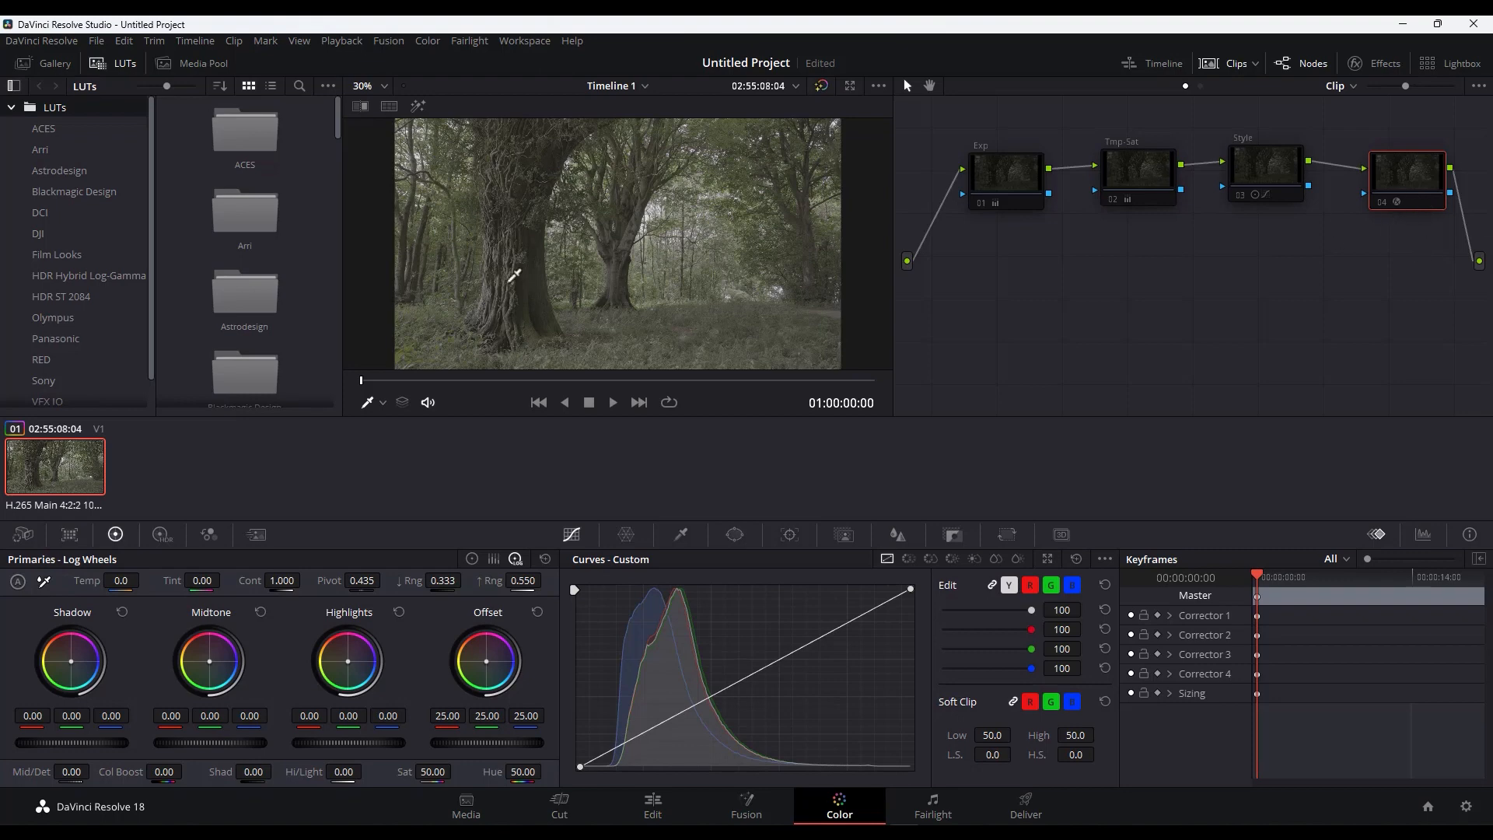
left_click(1378, 203)
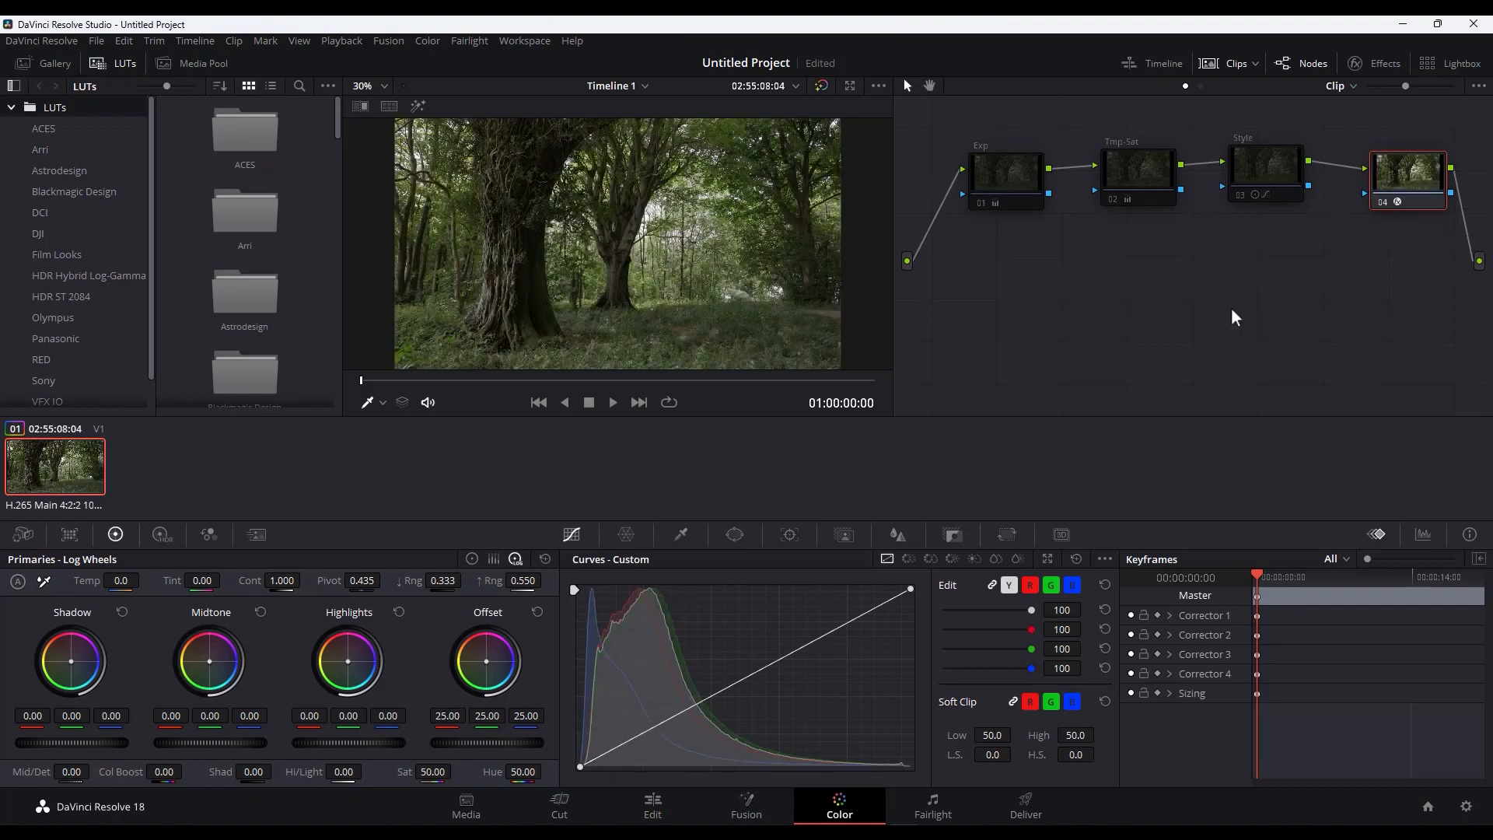
left_click(987, 201)
left_click(1115, 195)
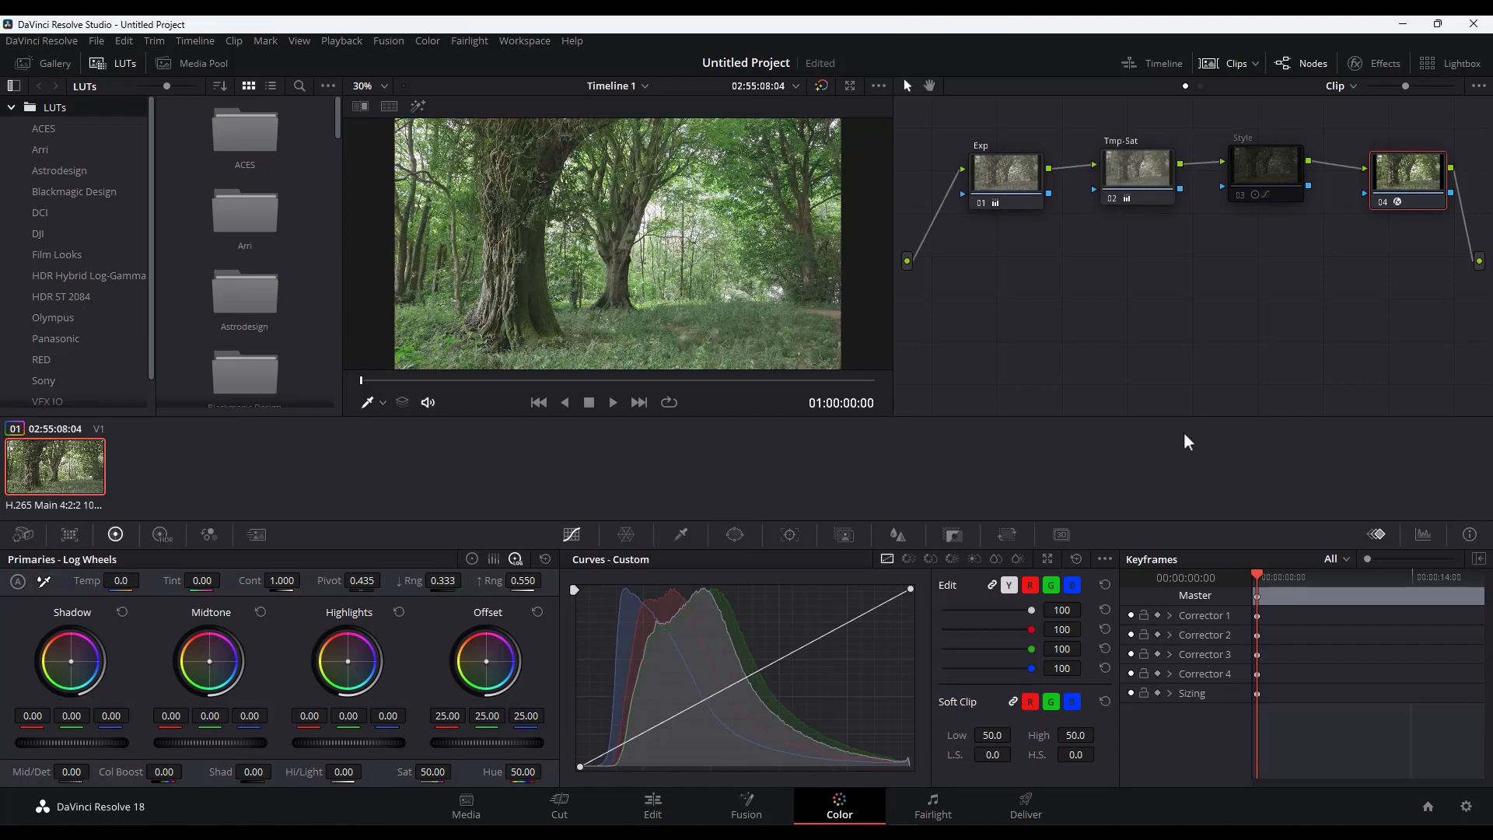
left_click(1243, 193)
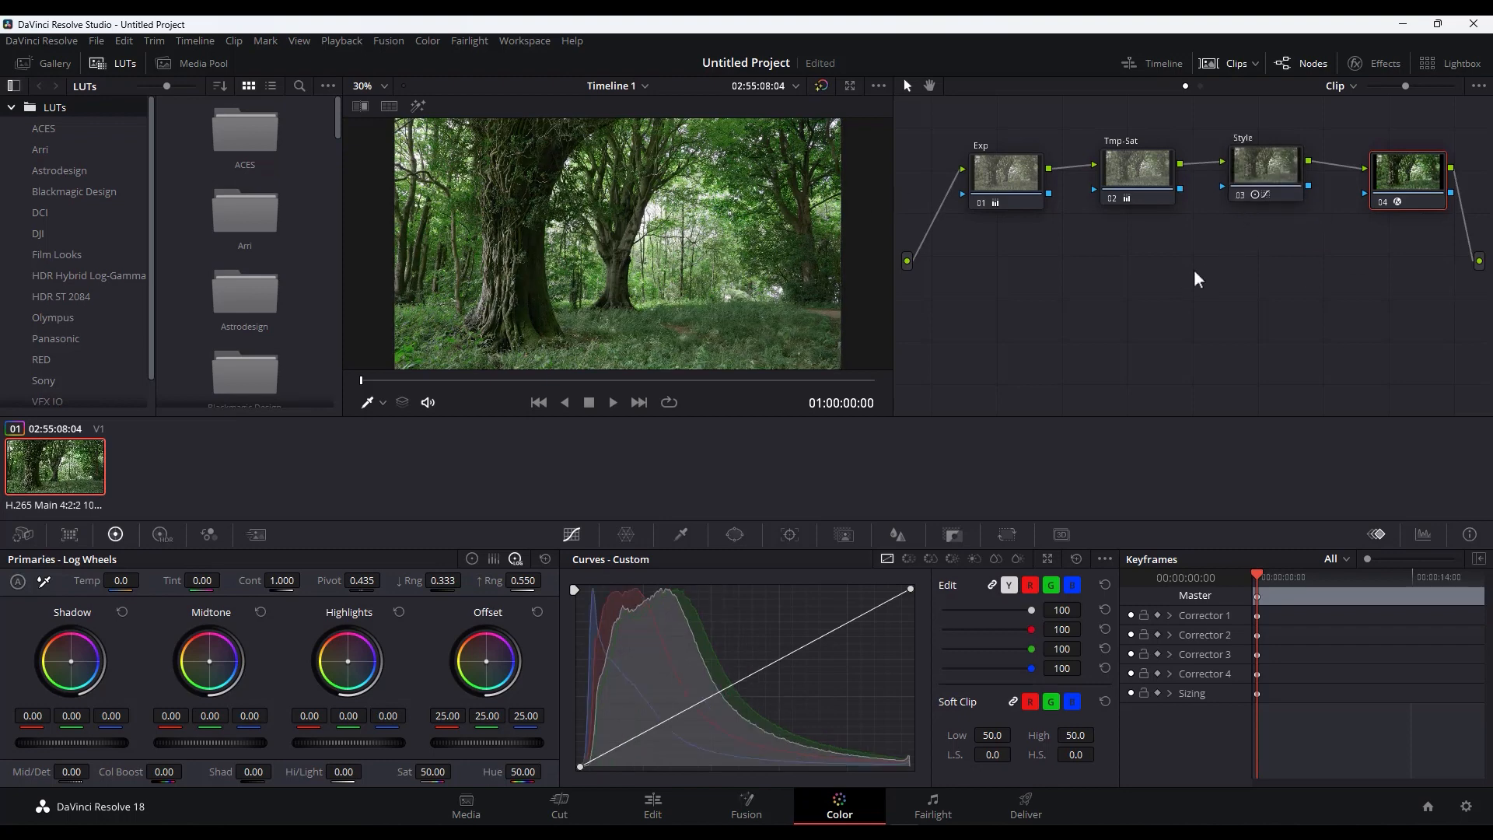